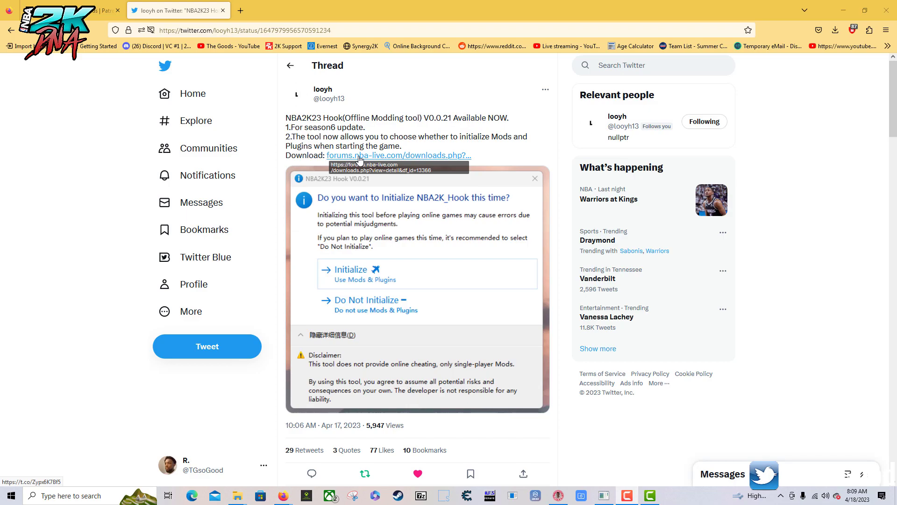
Open the NBA2K23 Hook download link from the tweet, then view and close the tool's preview image on the download page
left_click(437, 160)
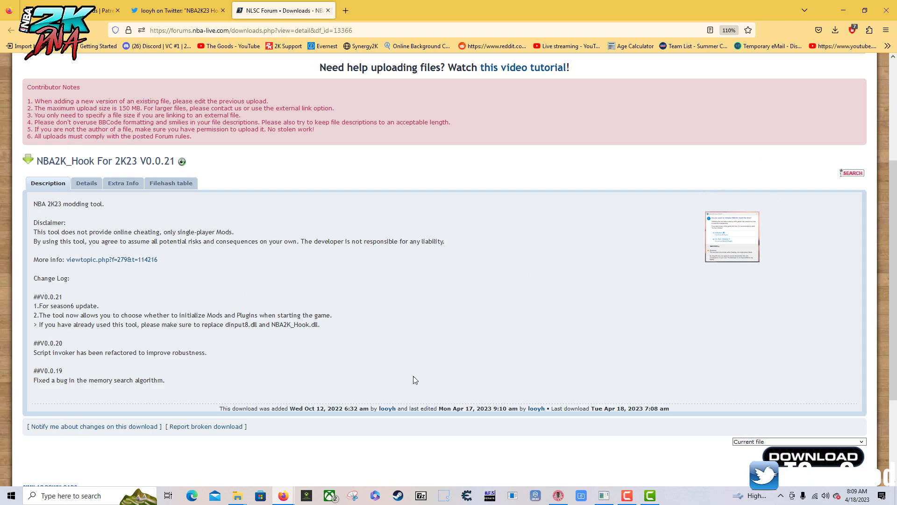
scroll(774, 111, "down", 2)
left_click(732, 139)
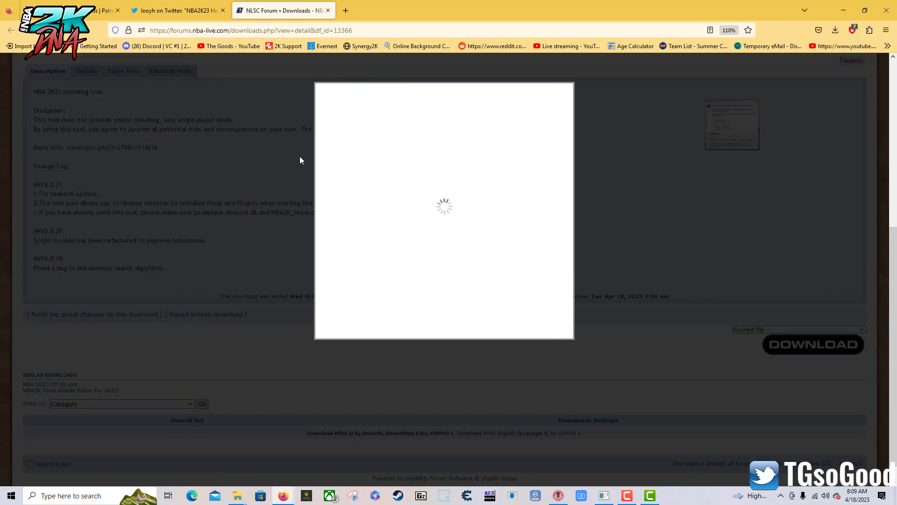
left_click(665, 215)
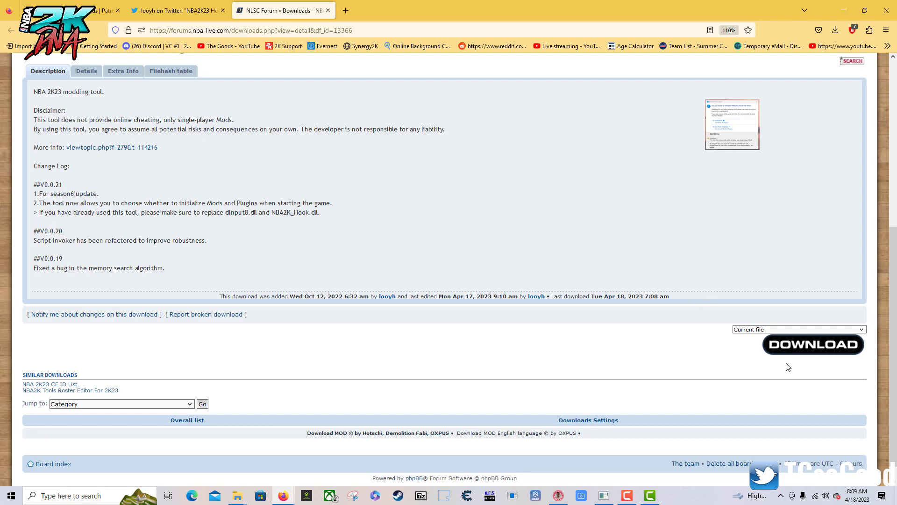
Switch to File Explorer, show the Downloads folder and bring up the NBA 2K23 game folder
left_click(237, 495)
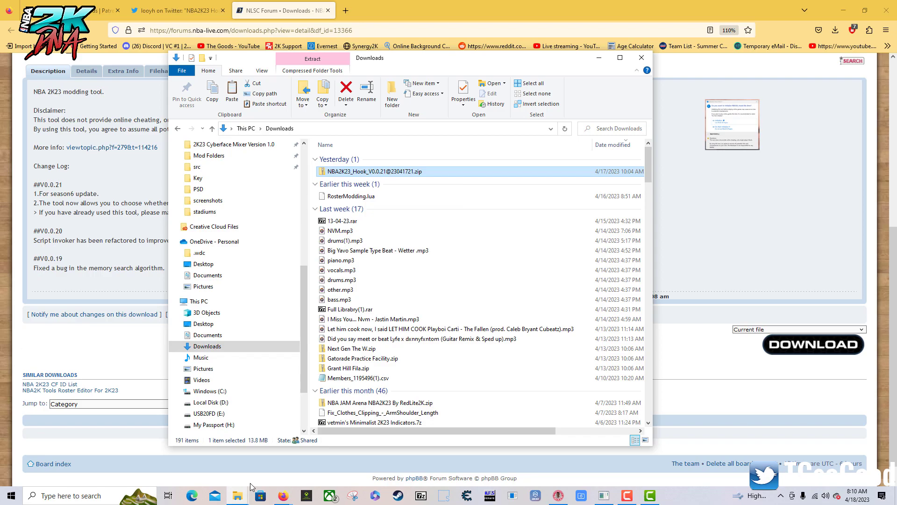
left_click(237, 496)
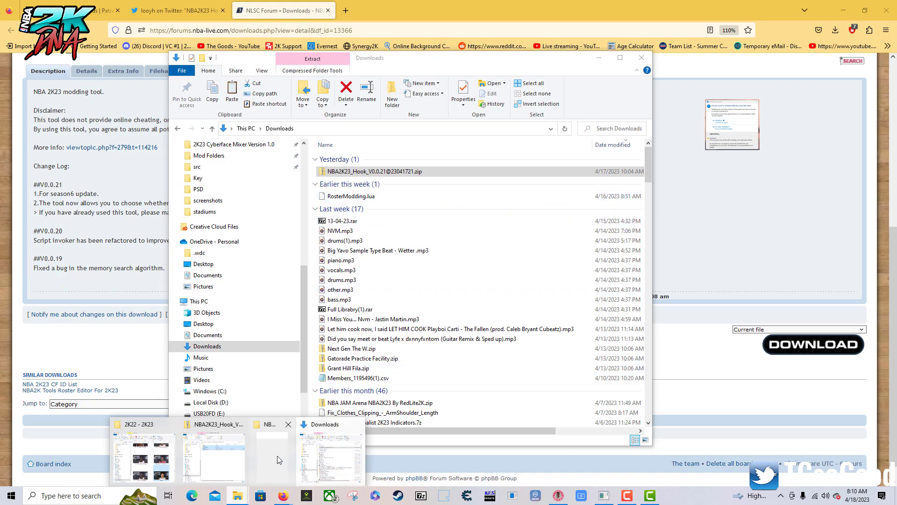
left_click(271, 451)
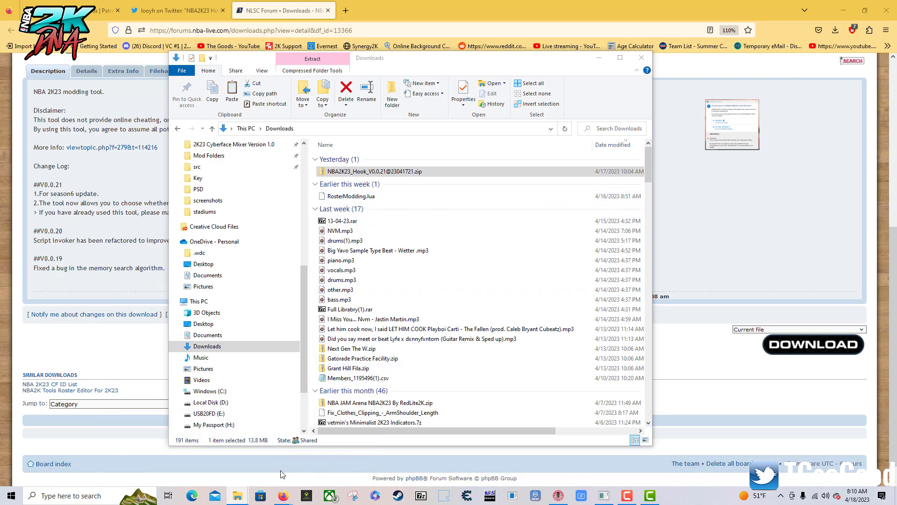
left_click(238, 496)
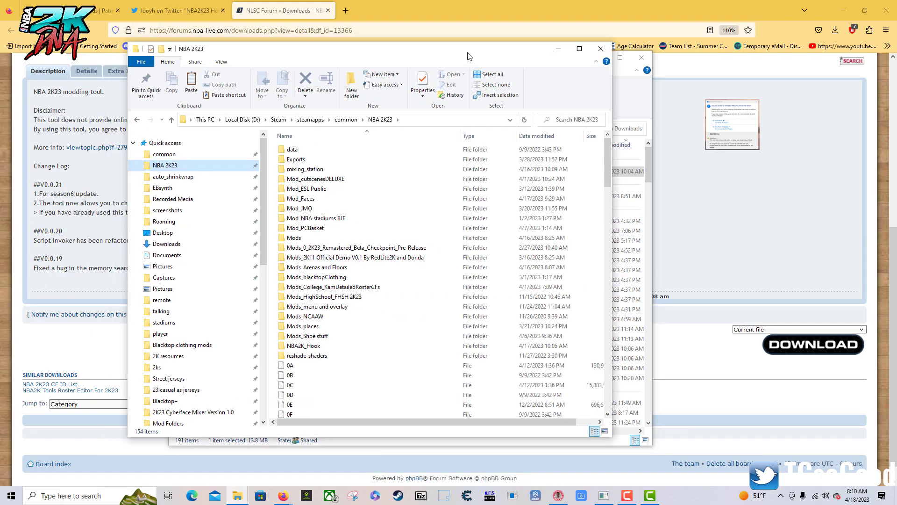
Examine the NBA 2K23 folder's contents, including NBA2K23.exe, the numbered game files and the mod folders
left_click_drag(469, 56, 462, 51)
scroll(372, 285, "down", 20)
scroll(373, 285, "up", 12)
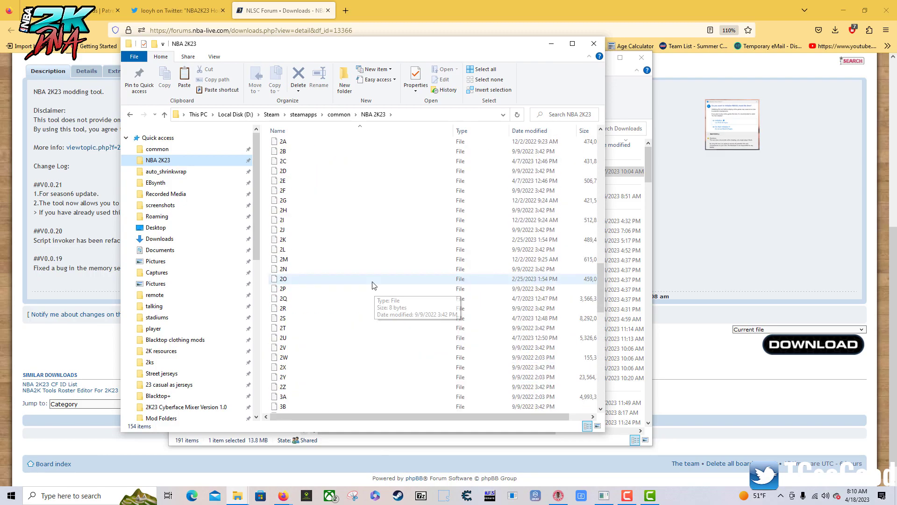
scroll(366, 187, "up", 1)
left_click_drag(411, 164, 298, 377)
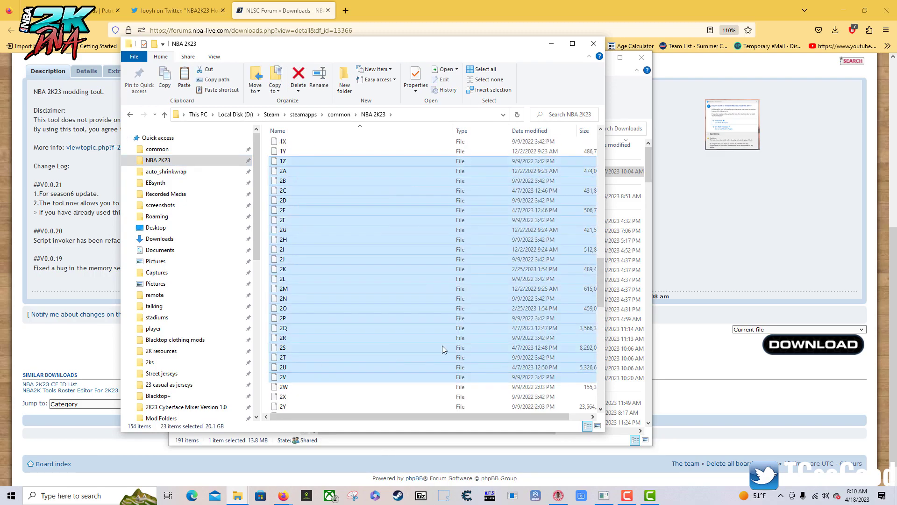
scroll(442, 348, "down", 13)
left_click(285, 299)
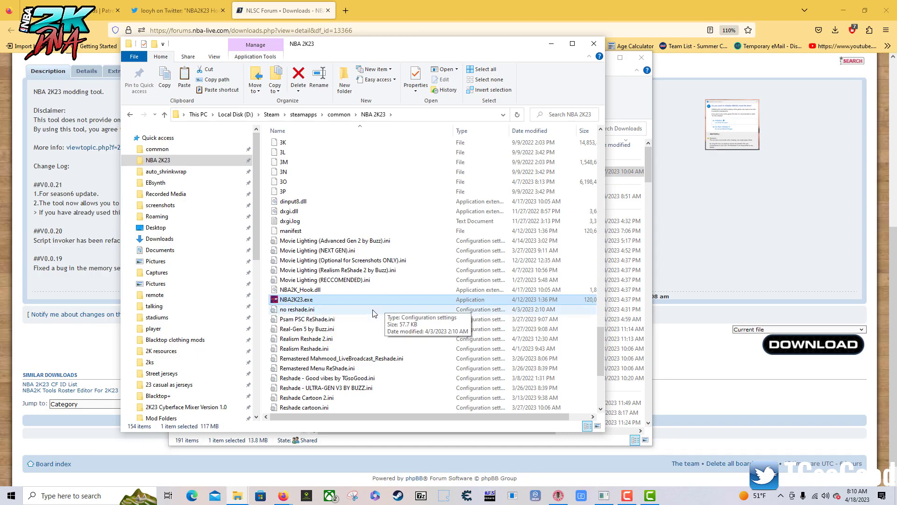
scroll(374, 313, "up", 20)
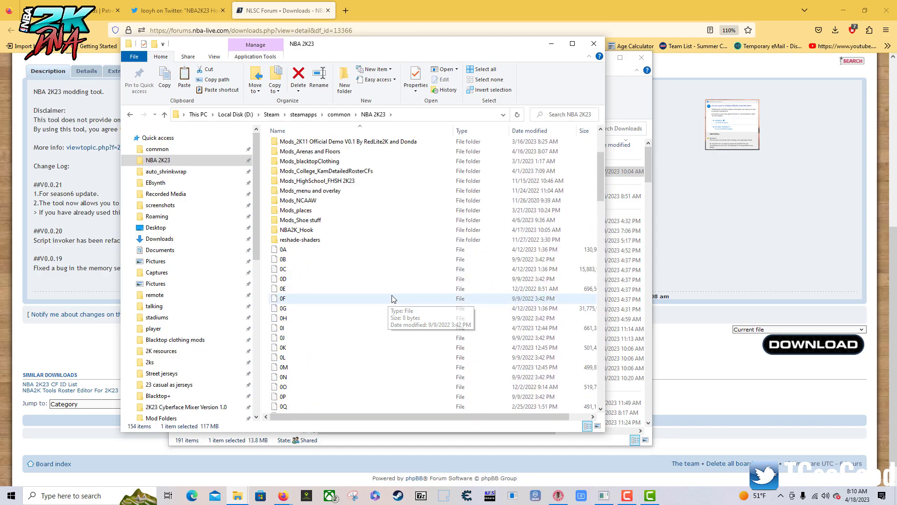
scroll(394, 299, "up", 4)
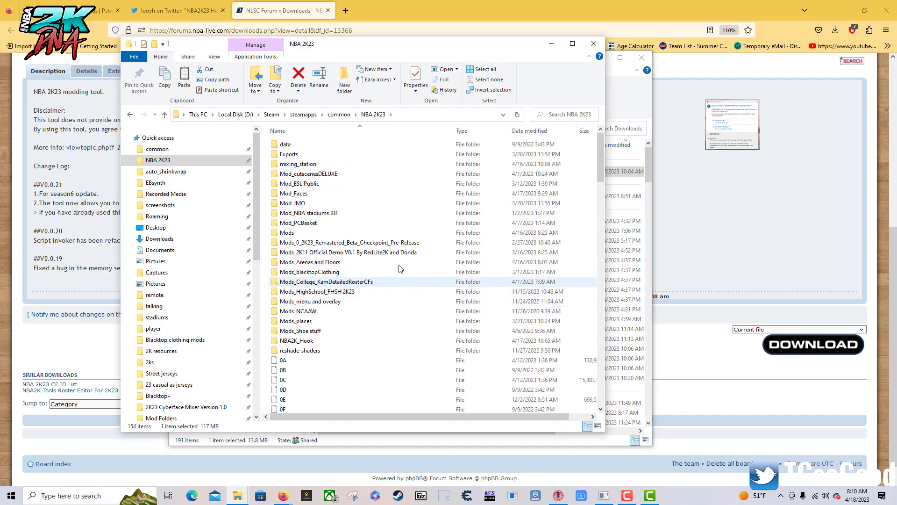
left_click_drag(355, 355, 278, 167)
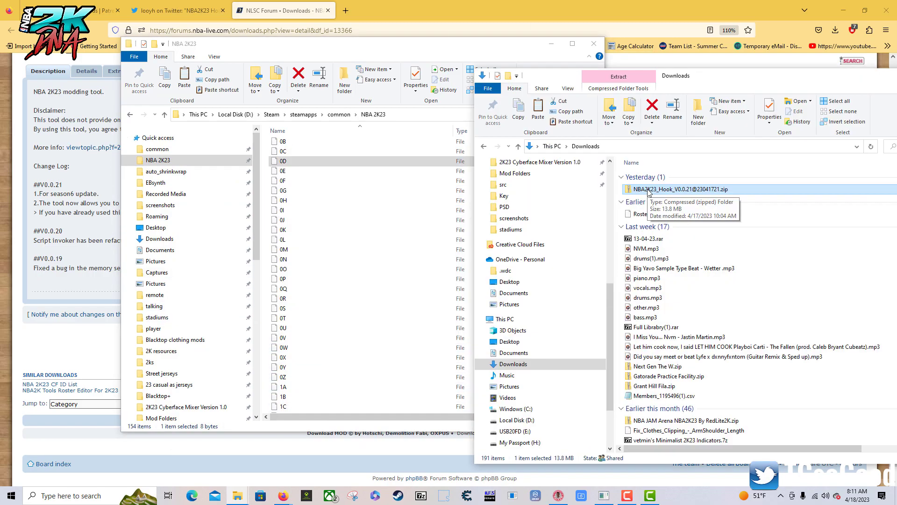
left_click_drag(649, 191, 318, 236)
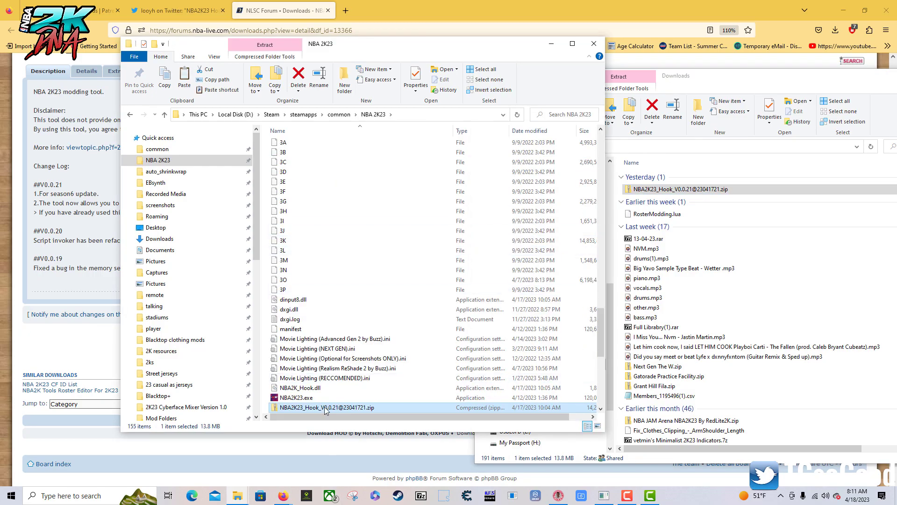
right_click(325, 408)
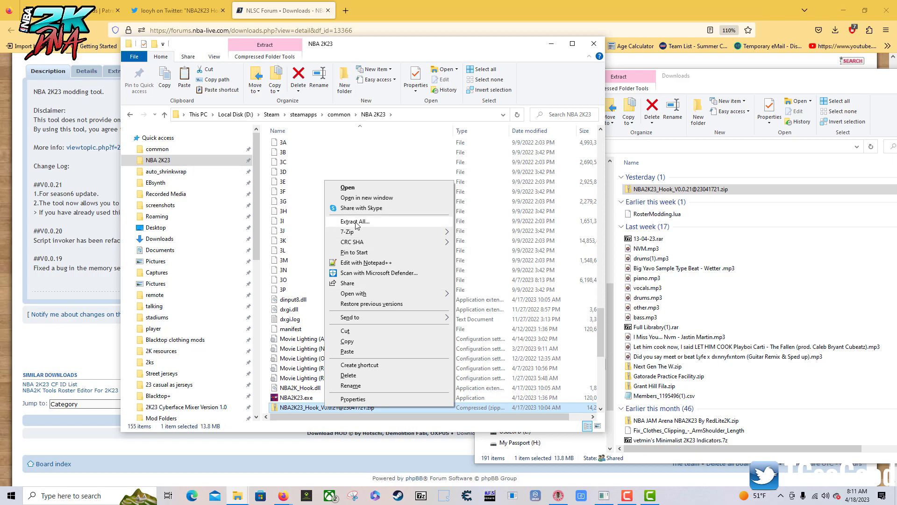
left_click(355, 223)
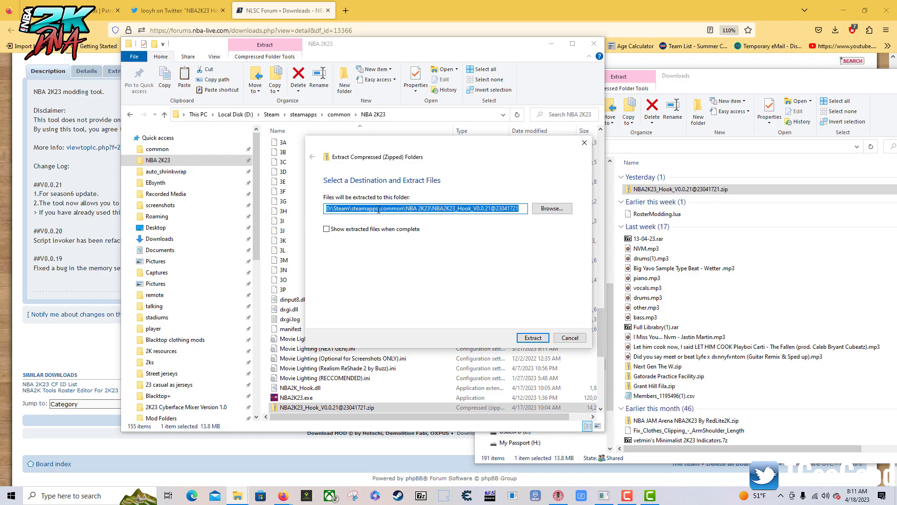
Extract the archive directly into D:\Steam\steamapps\common\NBA 2K23\, replacing the files with the same names
left_click(430, 208)
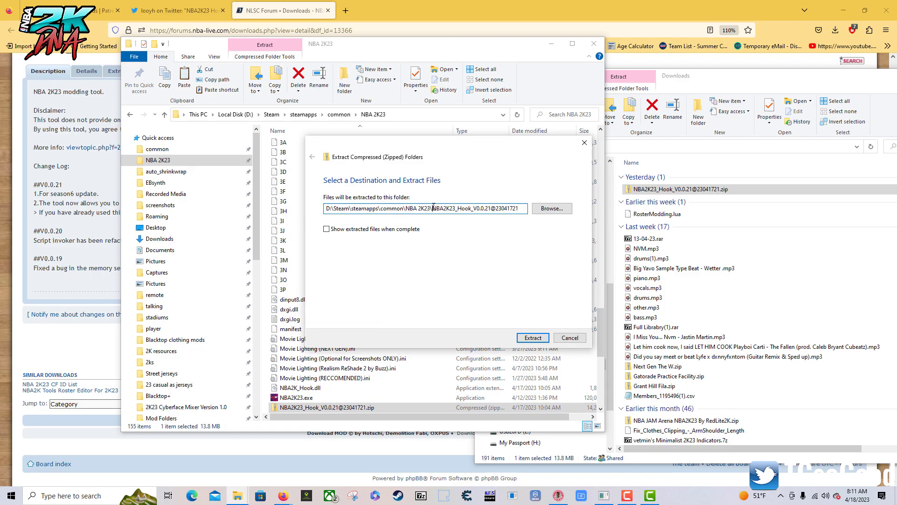
left_click_drag(433, 208, 536, 206)
key("BackSpace")
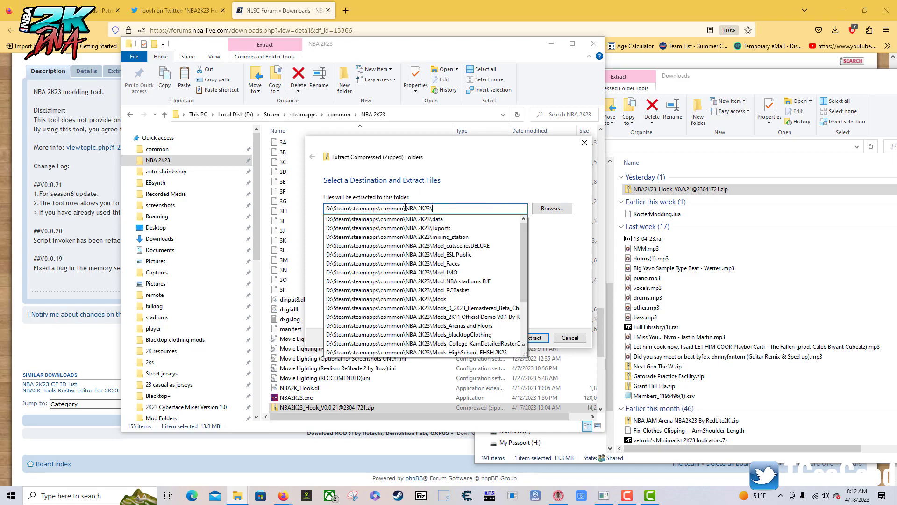
left_click(496, 188)
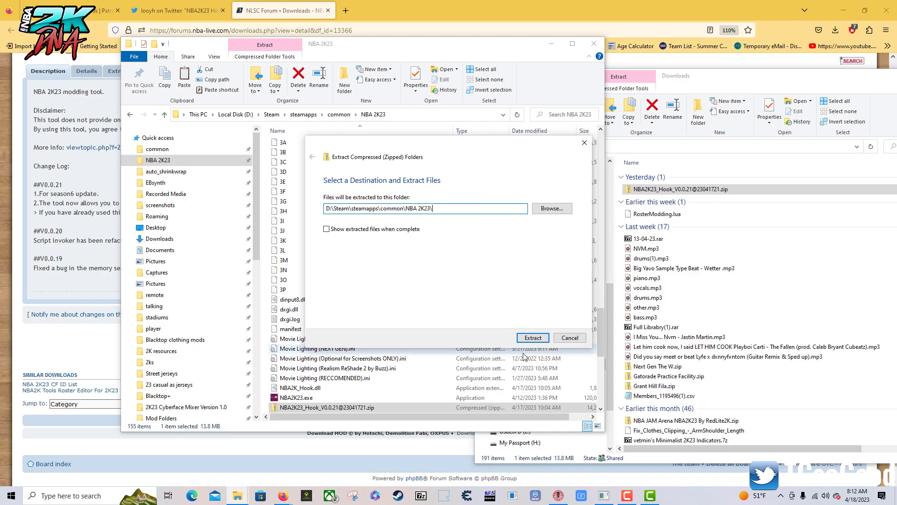
left_click(533, 337)
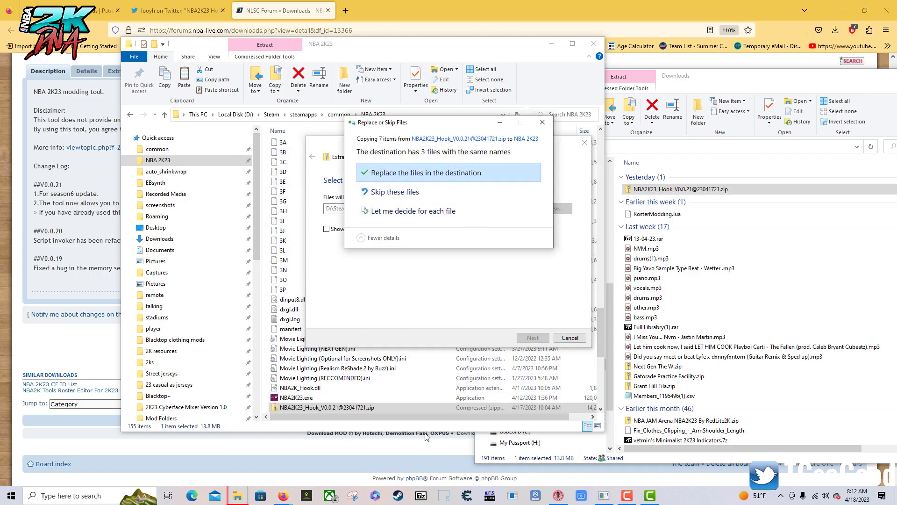
left_click(405, 174)
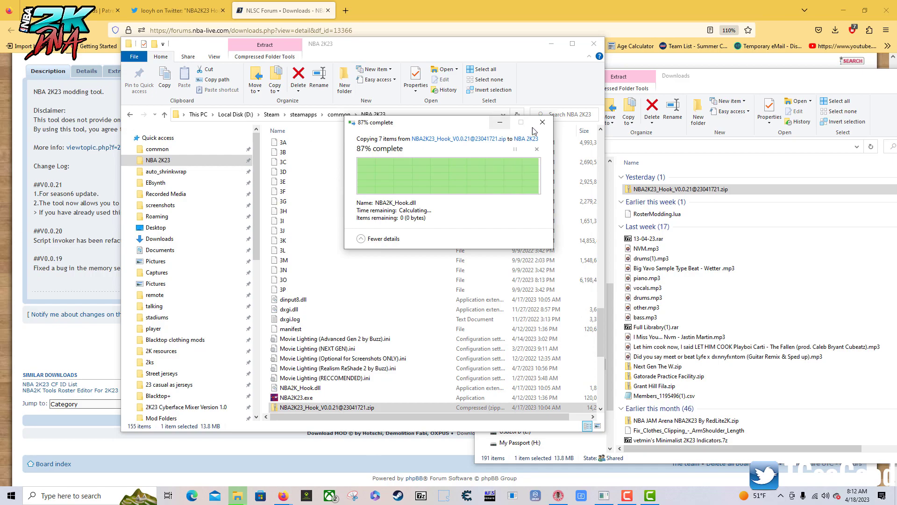
right_click(321, 408)
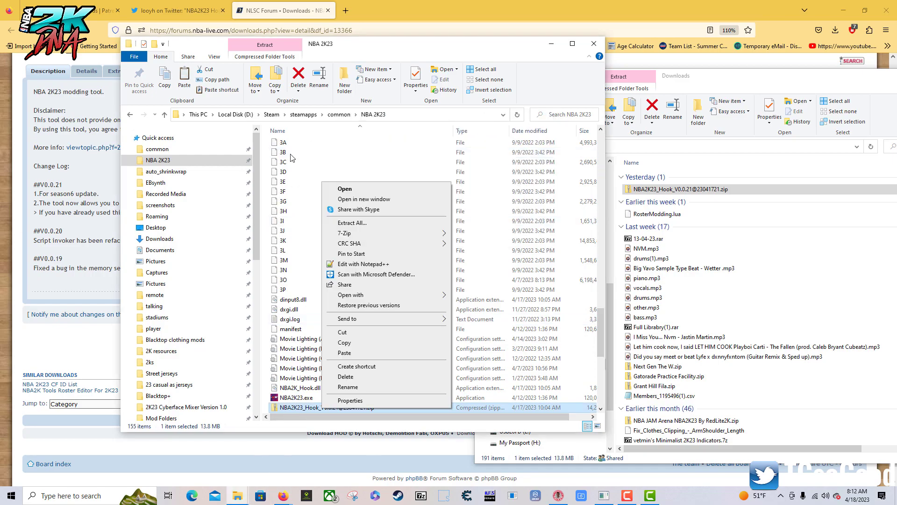
left_click(304, 409)
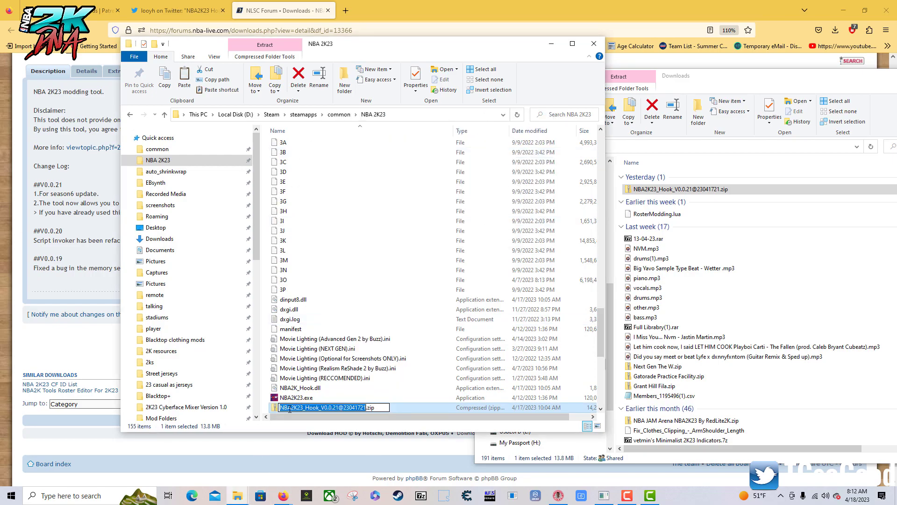
right_click(432, 412)
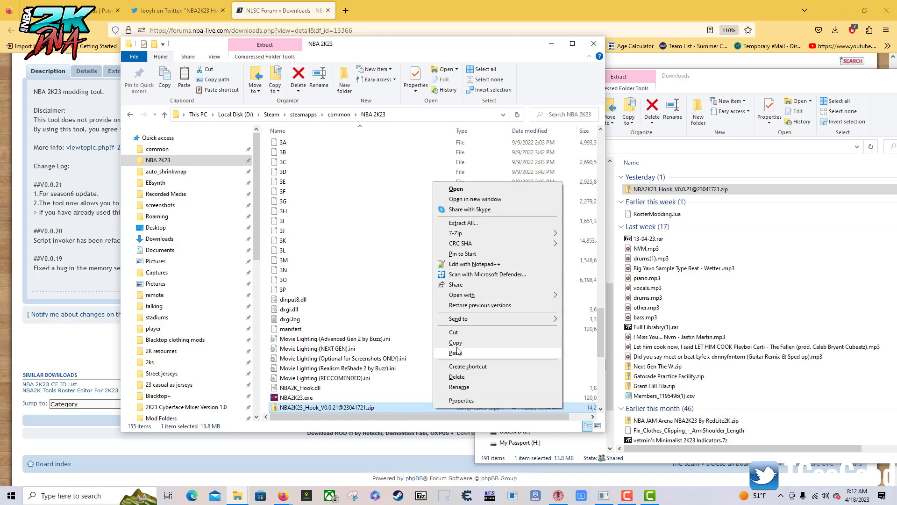
left_click(458, 376)
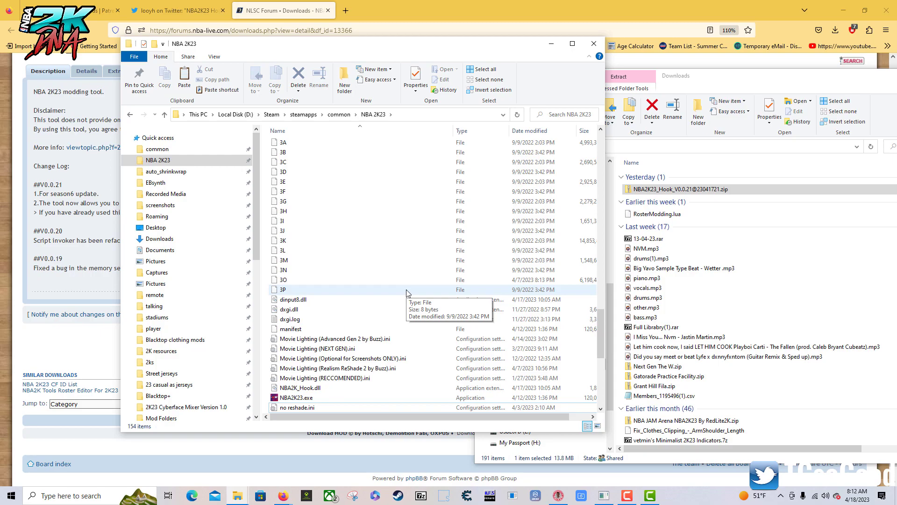
left_click(680, 82)
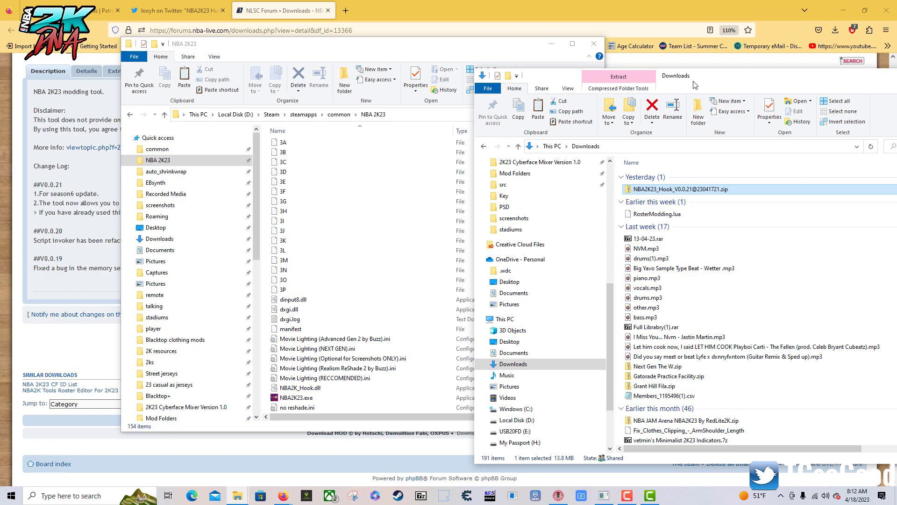
left_click_drag(679, 87, 574, 143)
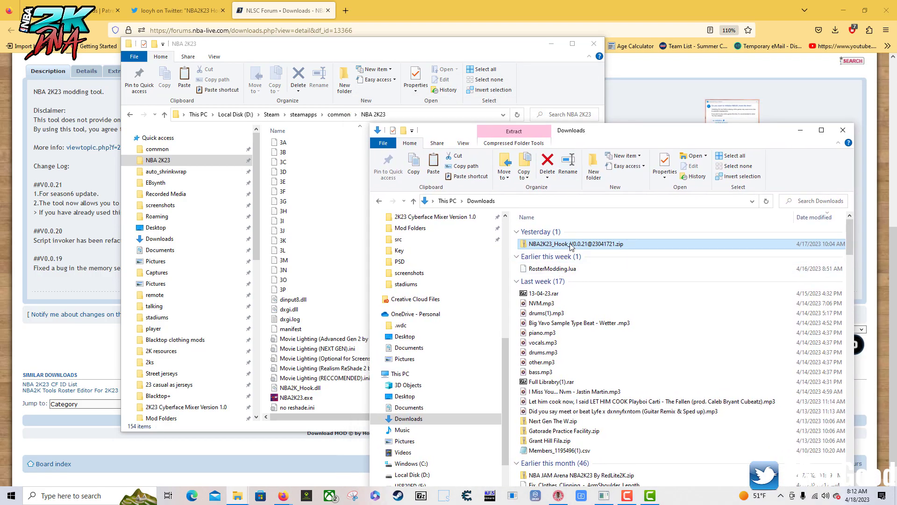
double_click(571, 245)
left_click(380, 202)
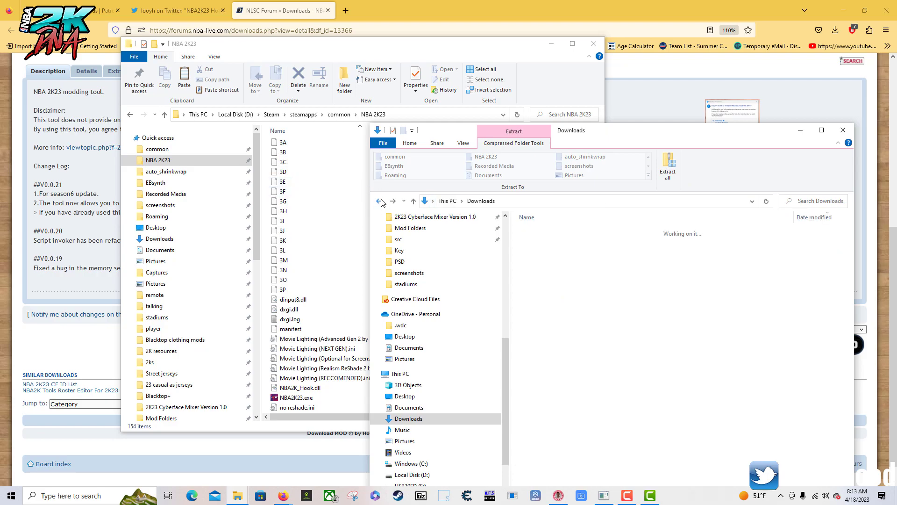
scroll(305, 236, "up", 6)
scroll(305, 236, "up", 15)
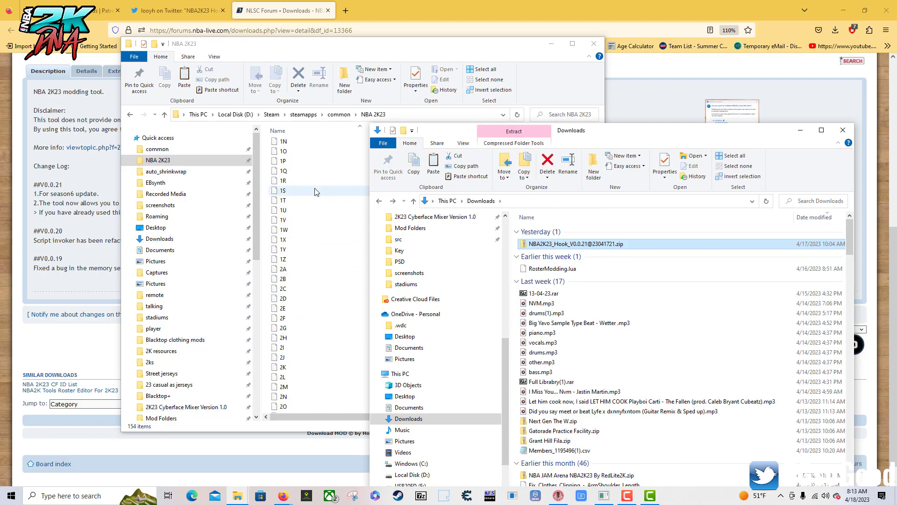
scroll(309, 280, "down", 9)
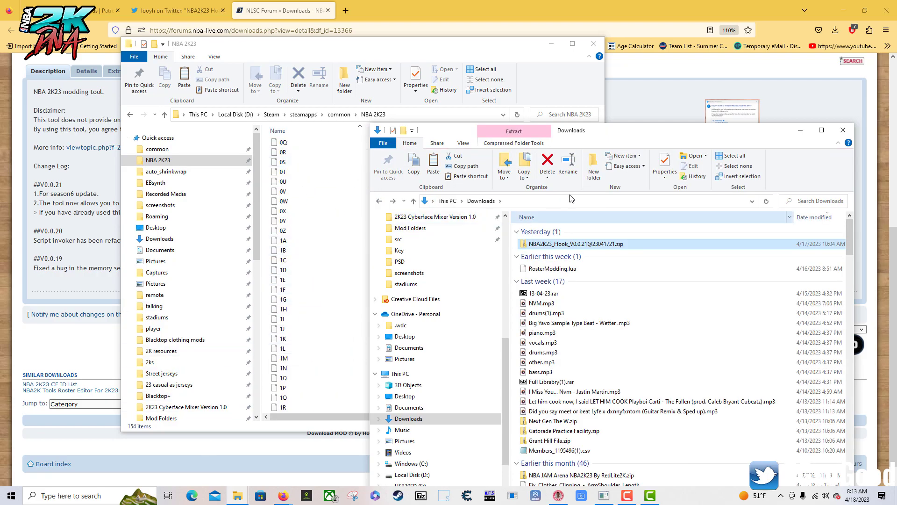
left_click(562, 244)
key("Escape")
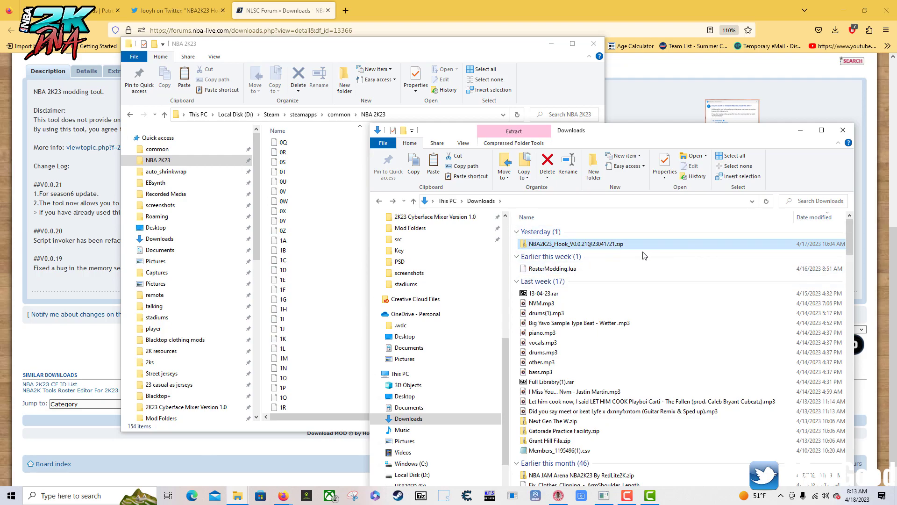
double_click(600, 250)
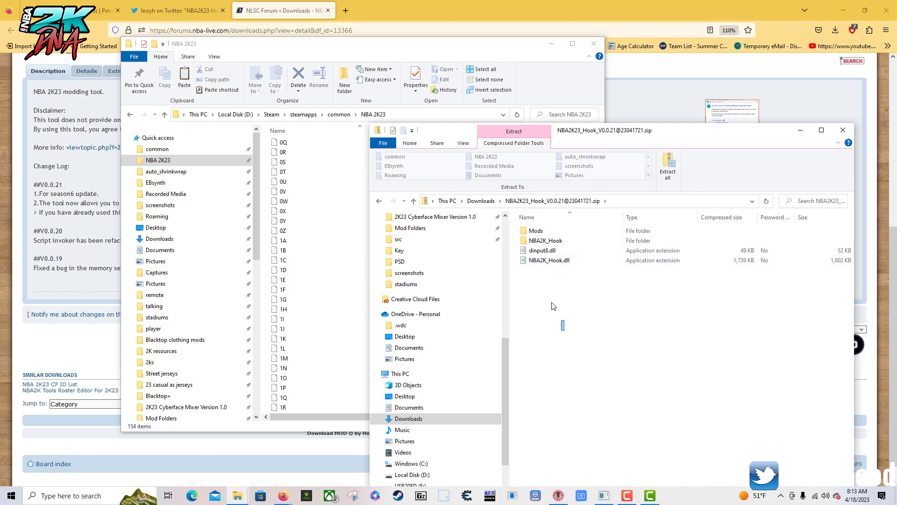
Copy Mods, NBA2K_Hook, dinput8.dll and NBA2K_Hook.dll from the archive into the NBA 2K23 folder, skipping files with the same names
left_click_drag(564, 330, 520, 221)
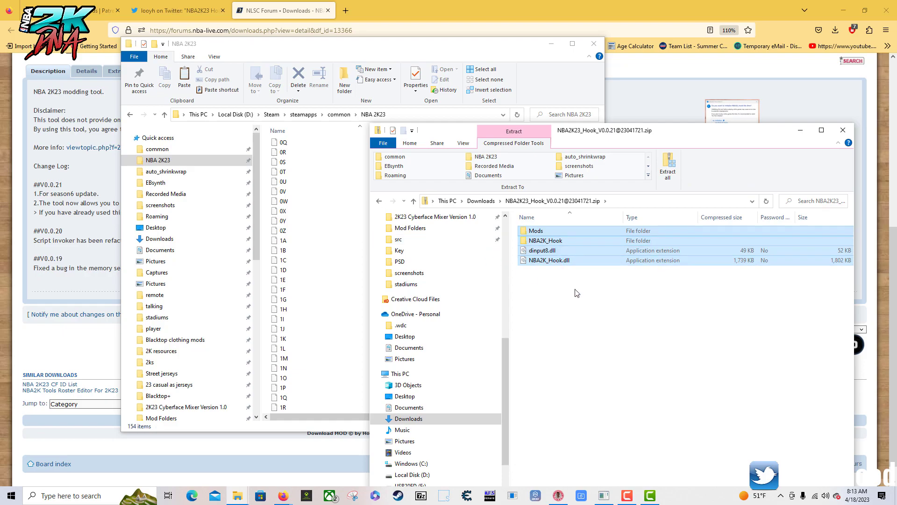
left_click_drag(555, 260, 311, 315)
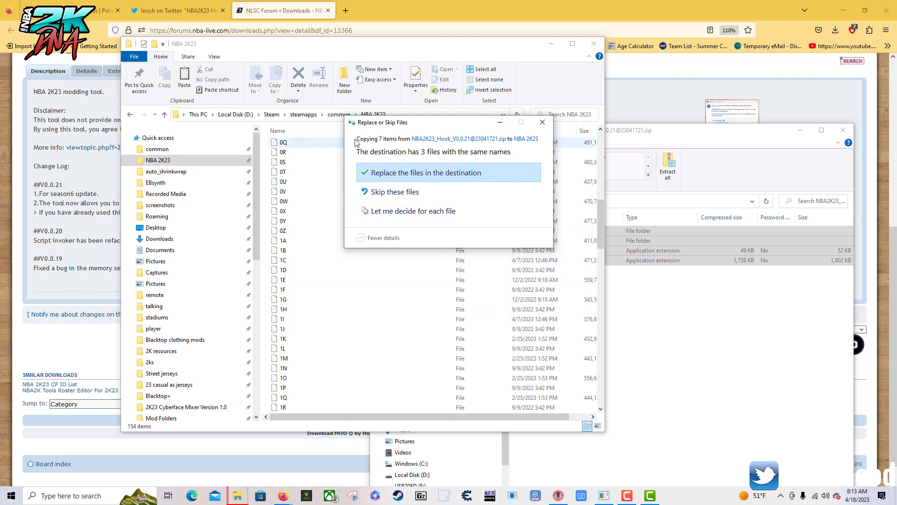
left_click(390, 198)
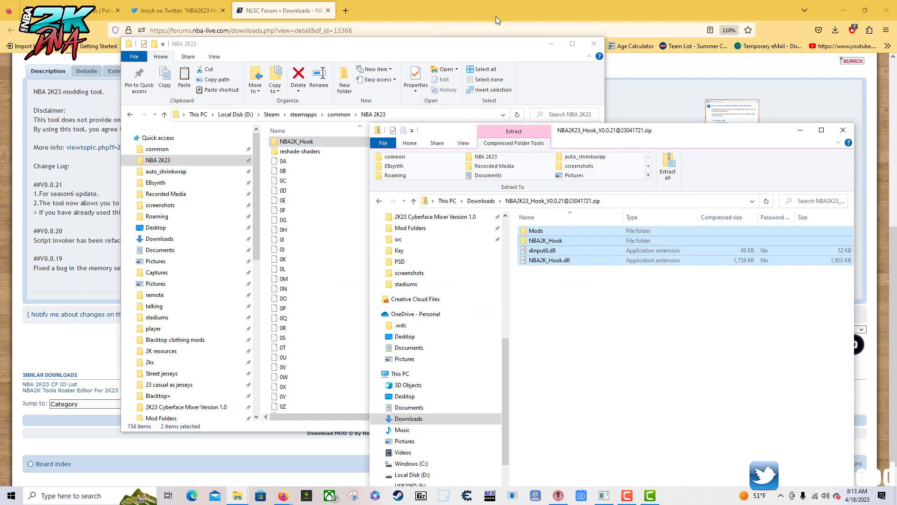
Look through the NBA 2K23 folder for the NBA2K_Hook folder and the copied dinput8.dll and NBA2K_Hook.dll files
left_click(477, 51)
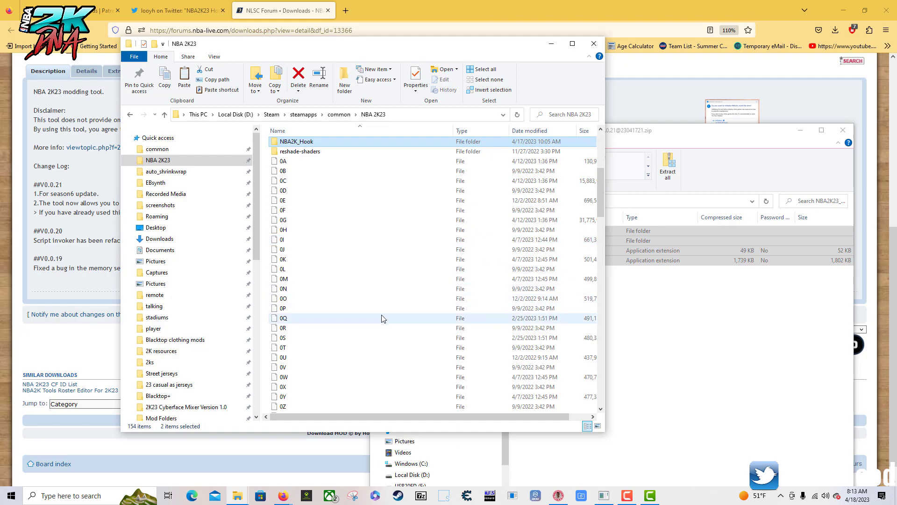
scroll(382, 320, "up", 3)
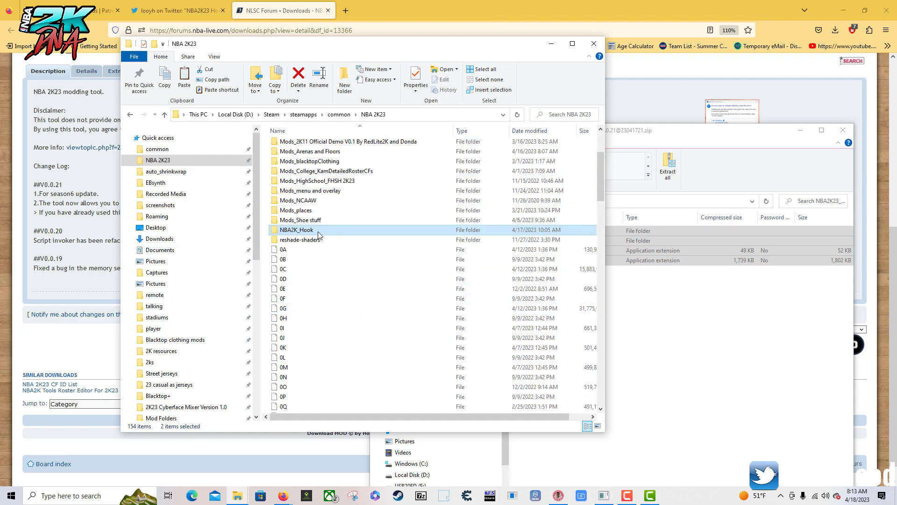
scroll(354, 337, "down", 20)
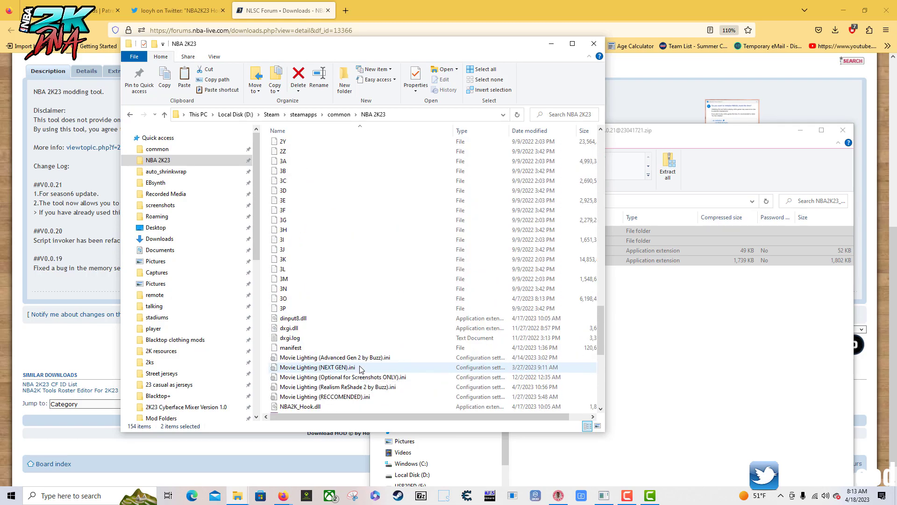
scroll(369, 364, "up", 3)
key("alt+Tab")
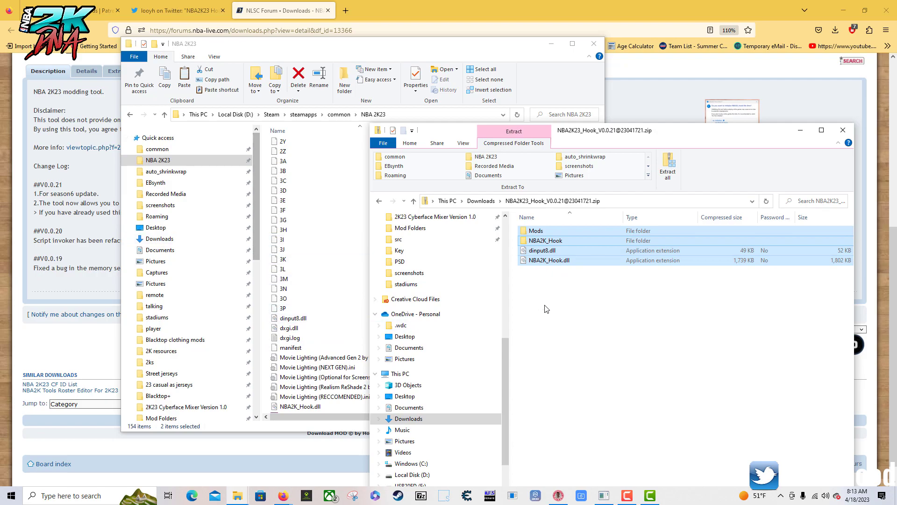
Compare dinput8.dll and NBA2K_Hook.dll in the archive with the same files in the NBA 2K23 folder
left_click(551, 261)
left_click(550, 253, "shift")
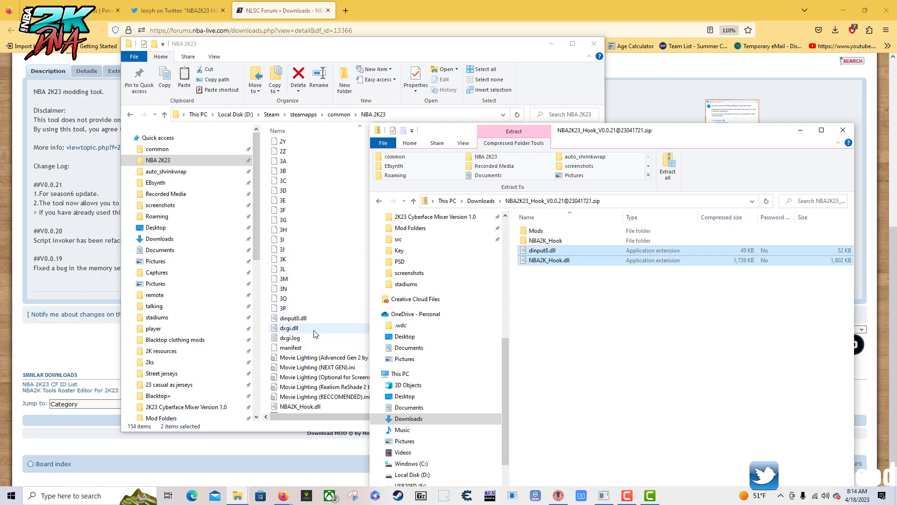
left_click(732, 178)
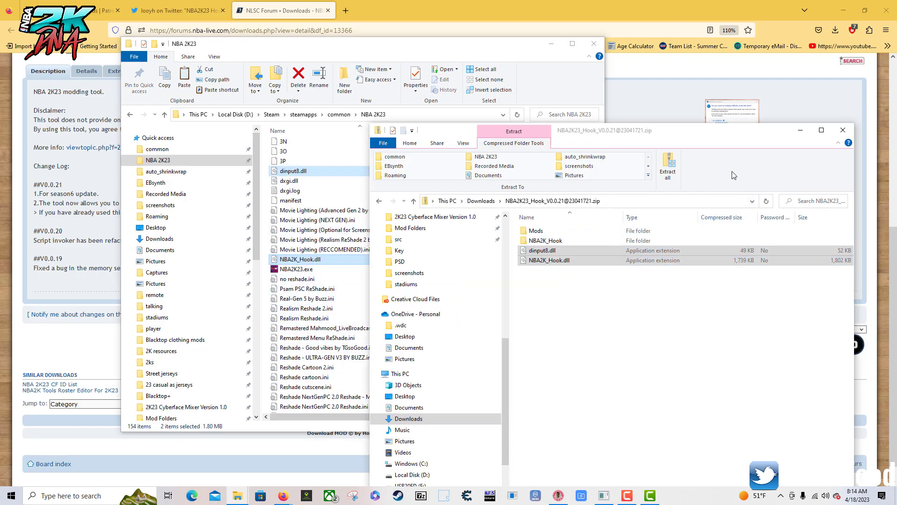
left_click_drag(603, 311, 525, 236)
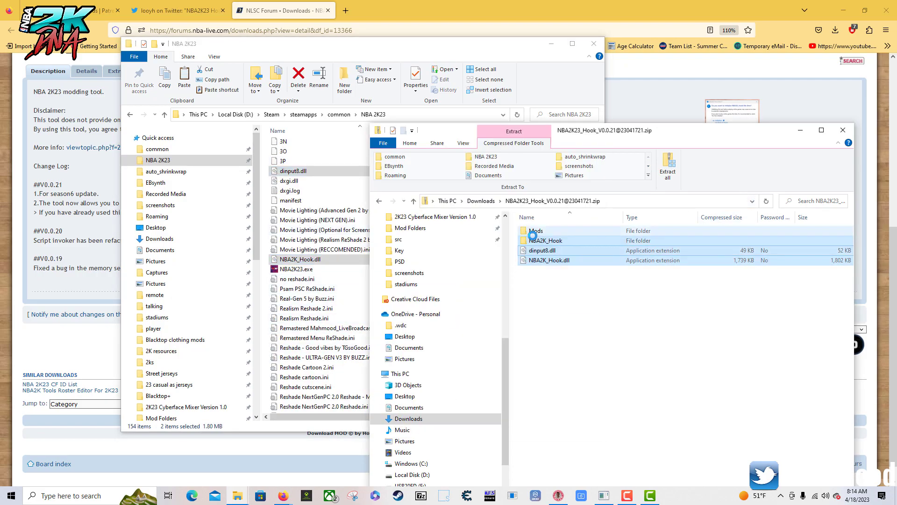
Launch NBA2K23.exe from the game folder and initialize NBA2K_Hook to use Mods & Plugins
left_click(302, 271)
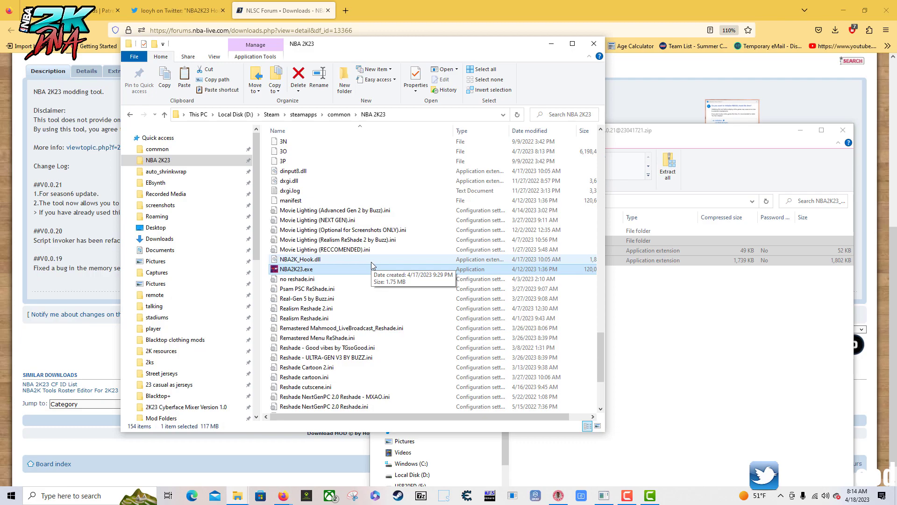
double_click(467, 271)
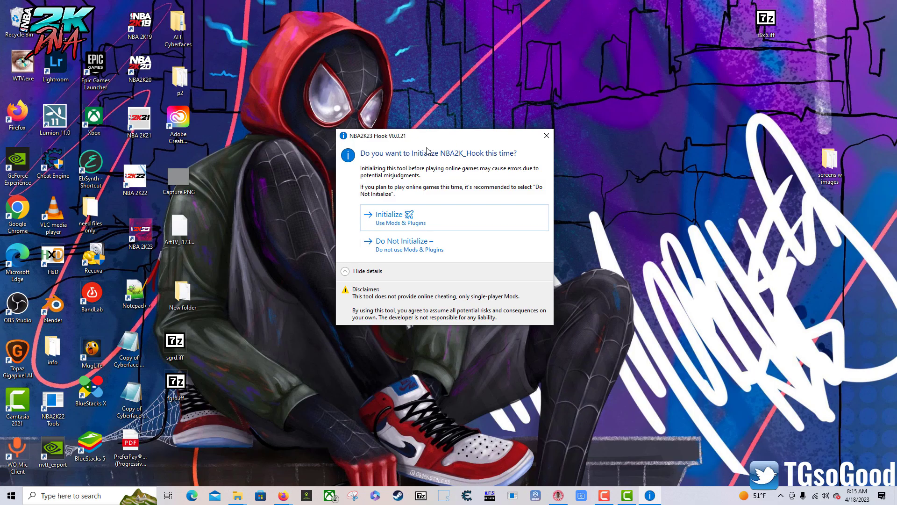
left_click(405, 226)
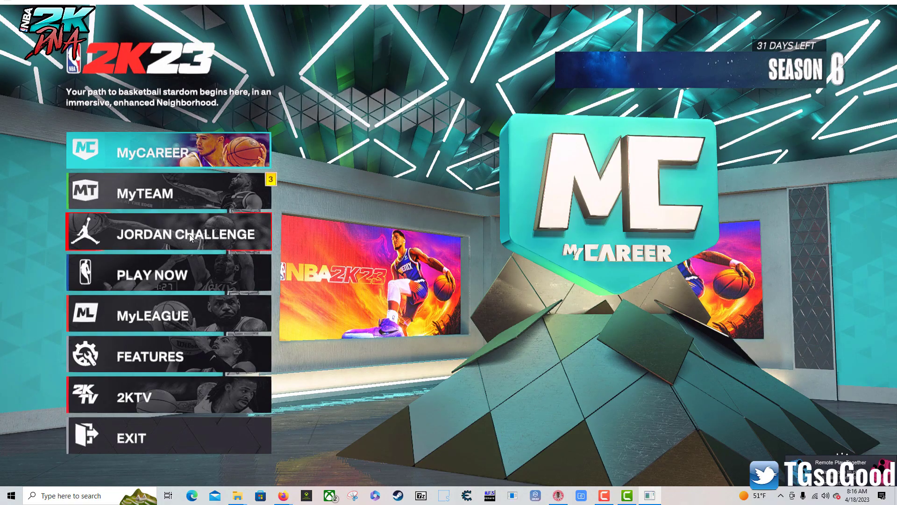
Enter Play Now from the game's main menu and open the Quick Play team selection
key("Escape")
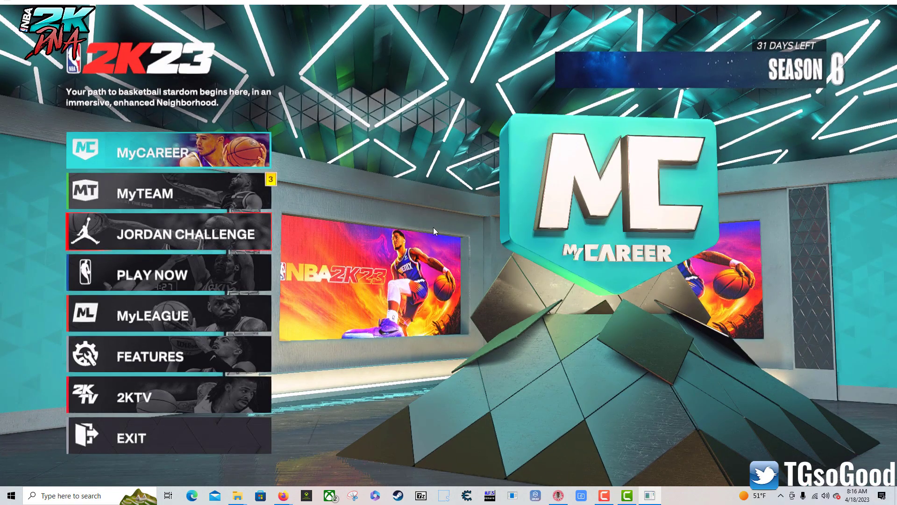
left_click(197, 273)
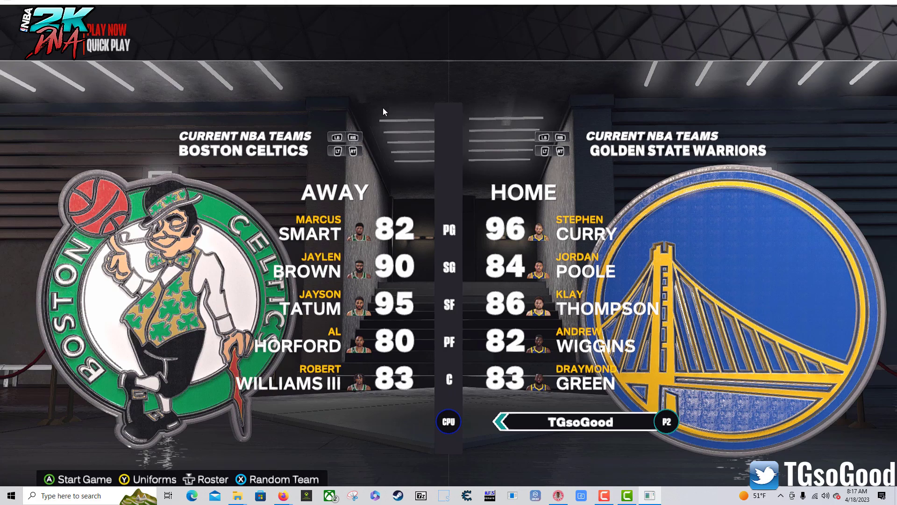
Switch to the NBA 2K23 folder in File Explorer and open its Mods folder to examine the installed mod files
mouse_move(237, 495)
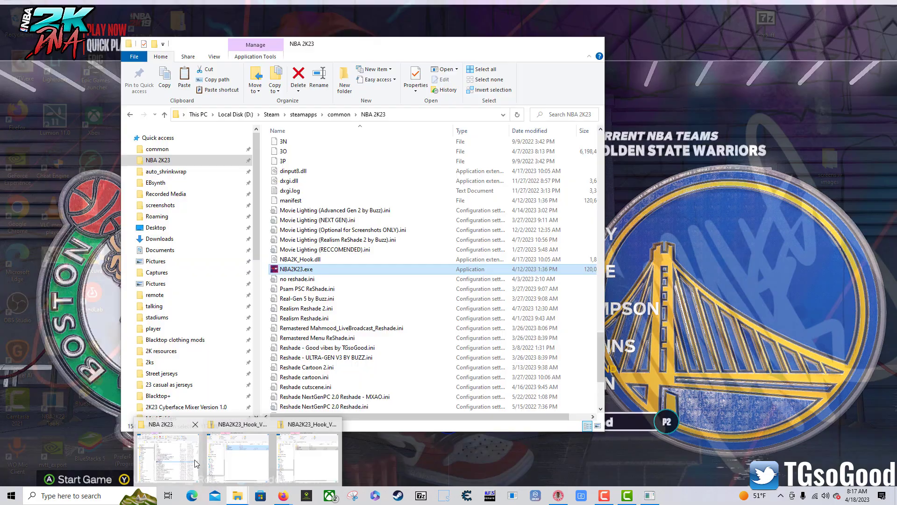
left_click(195, 459)
scroll(406, 319, "up", 7)
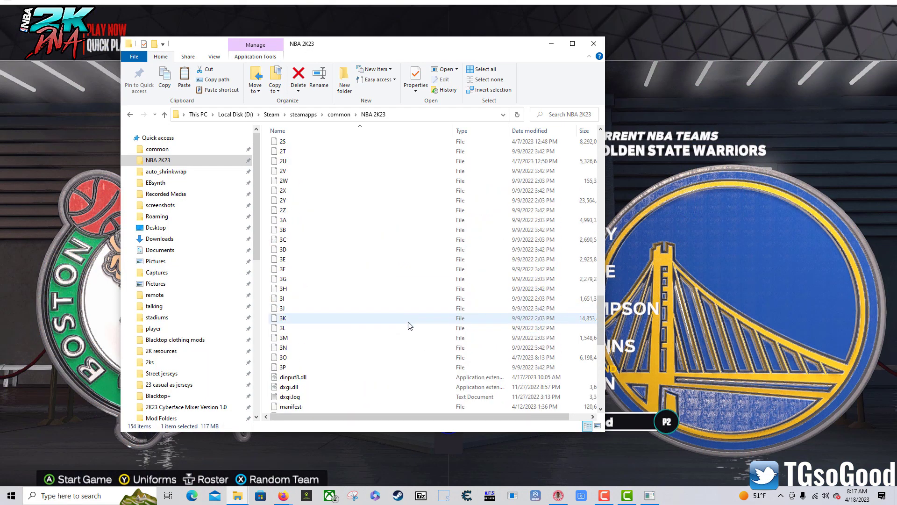
scroll(409, 345, "up", 2)
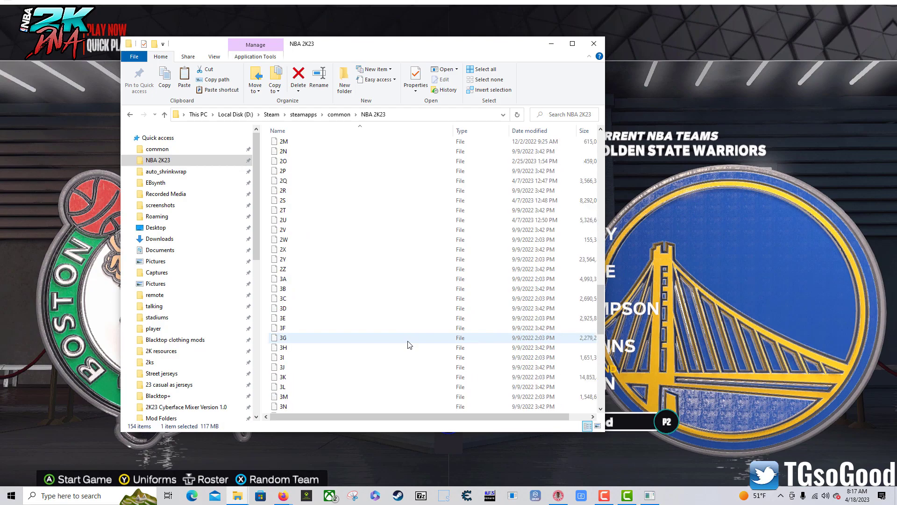
scroll(409, 344, "up", 4)
scroll(403, 350, "up", 4)
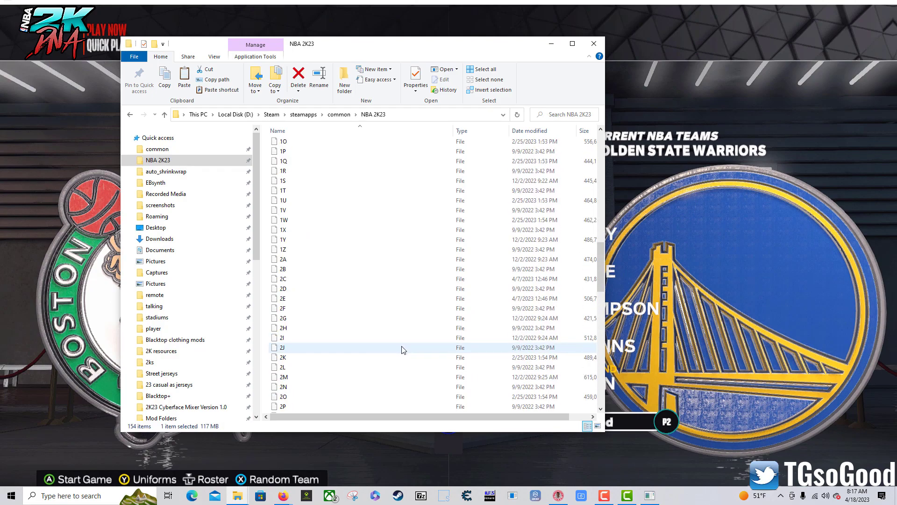
scroll(369, 325, "up", 18)
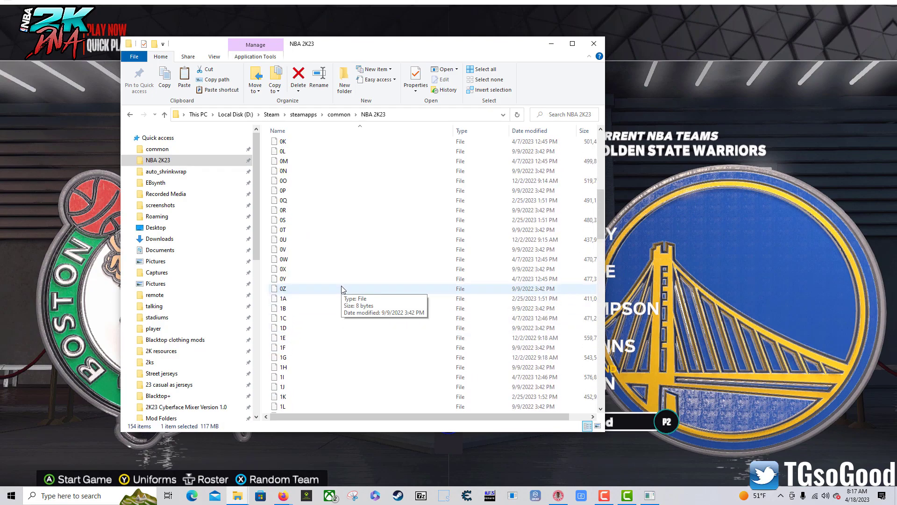
scroll(345, 321, "up", 3)
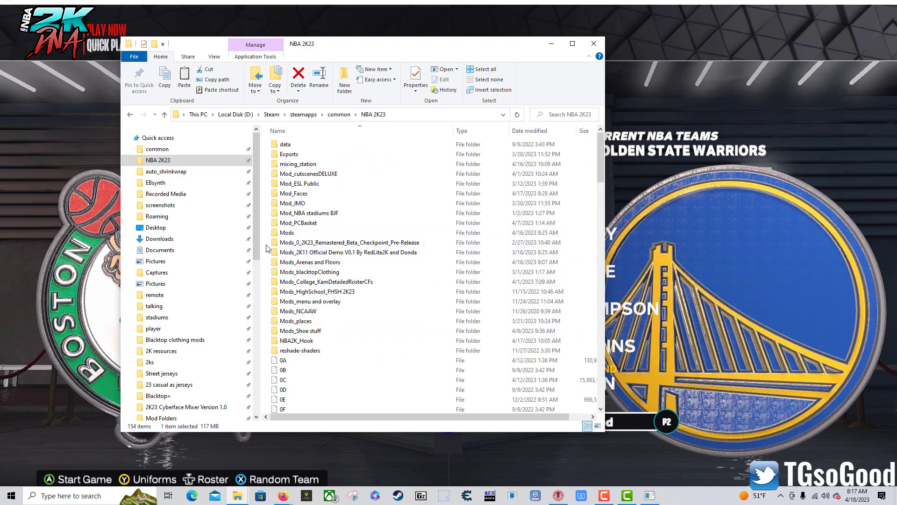
left_click_drag(272, 247, 366, 361)
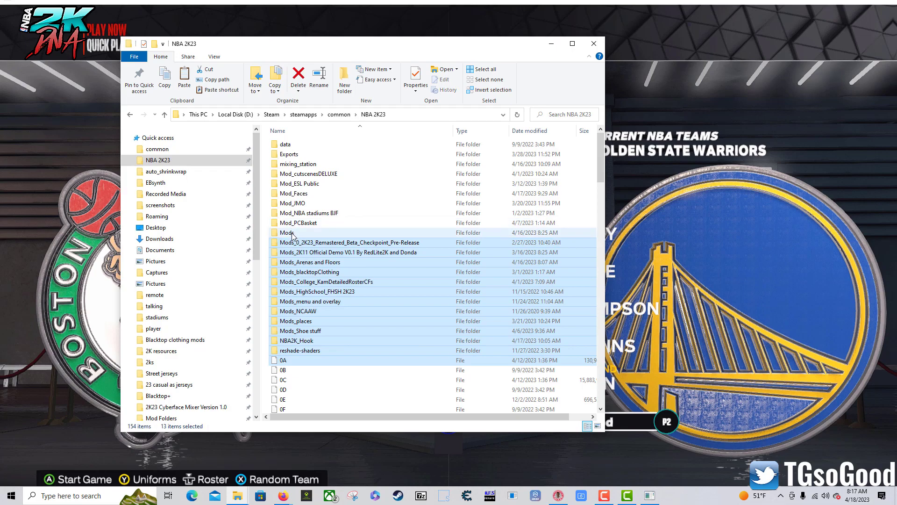
left_click(302, 234)
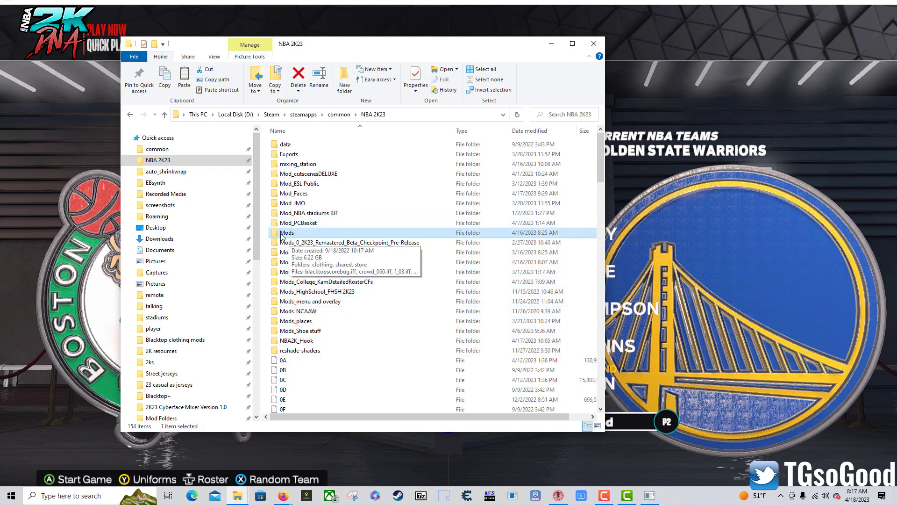
double_click(282, 233)
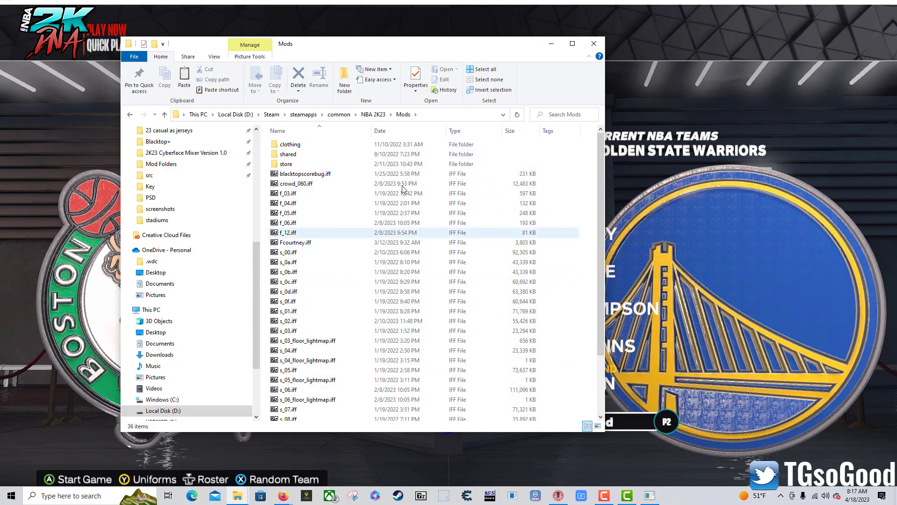
Switch to the NLSC Forum page in Firefox and browse the NBA 2K23 category of its Downloads section
left_click(284, 496)
left_click(185, 461)
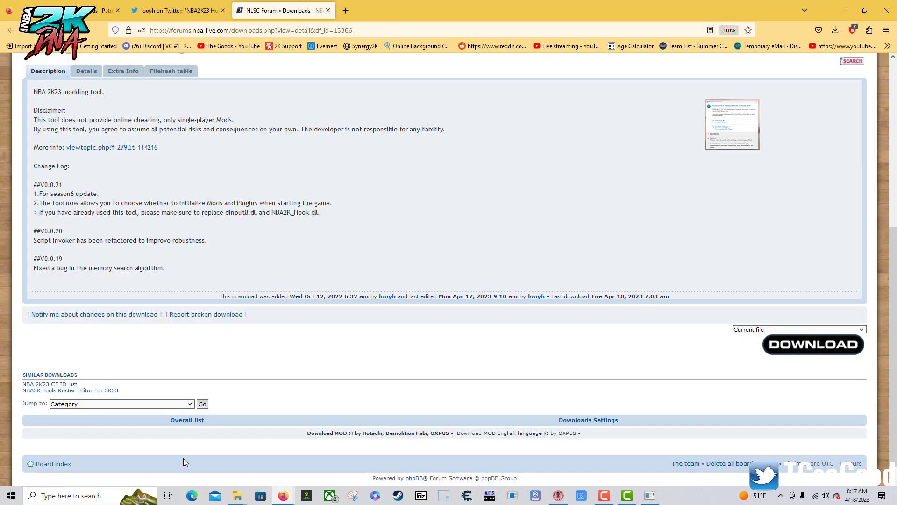
scroll(184, 374, "up", 5)
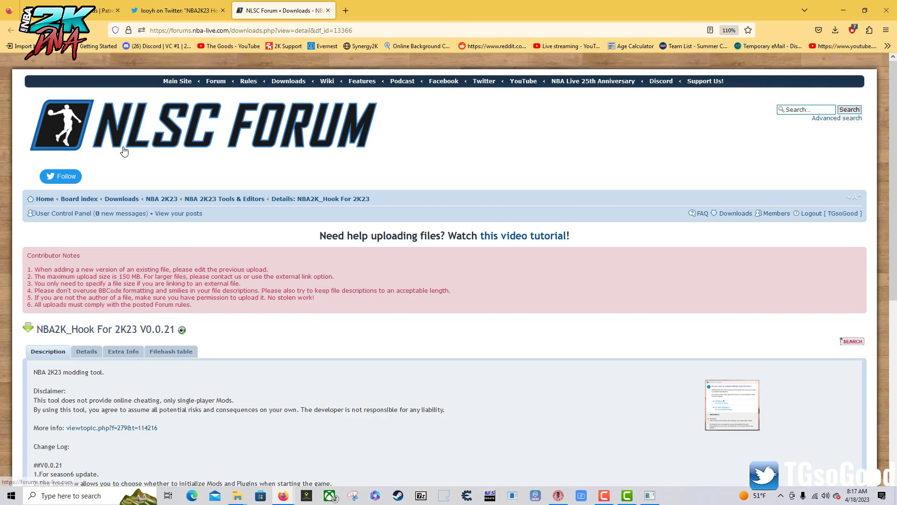
left_click(123, 202)
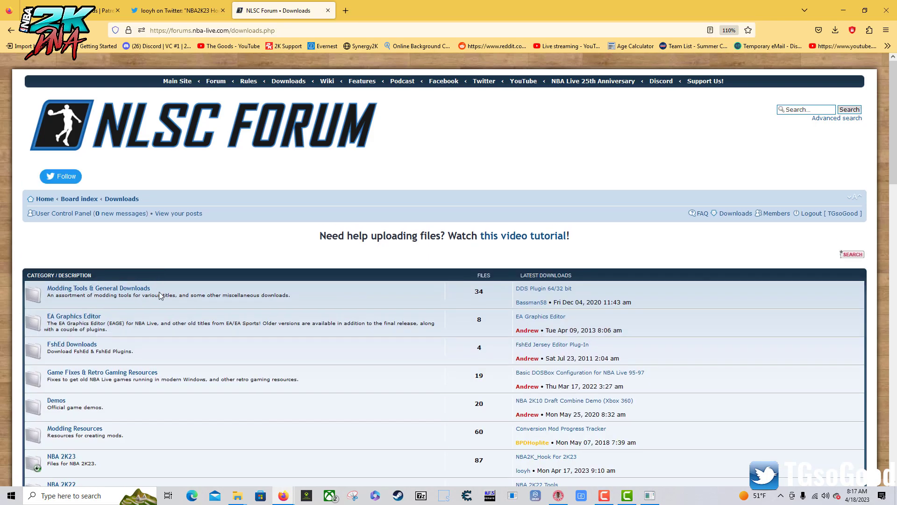
scroll(69, 384, "down", 3)
scroll(69, 384, "down", 3)
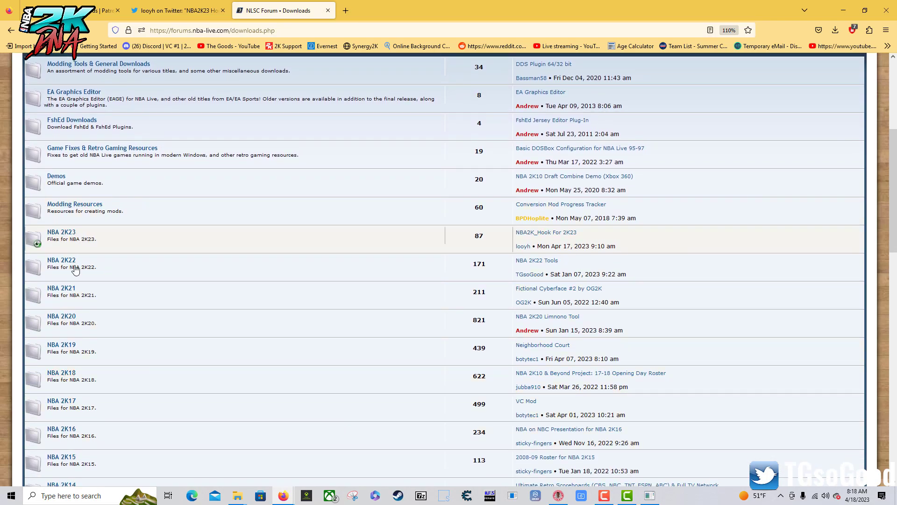
left_click(68, 236)
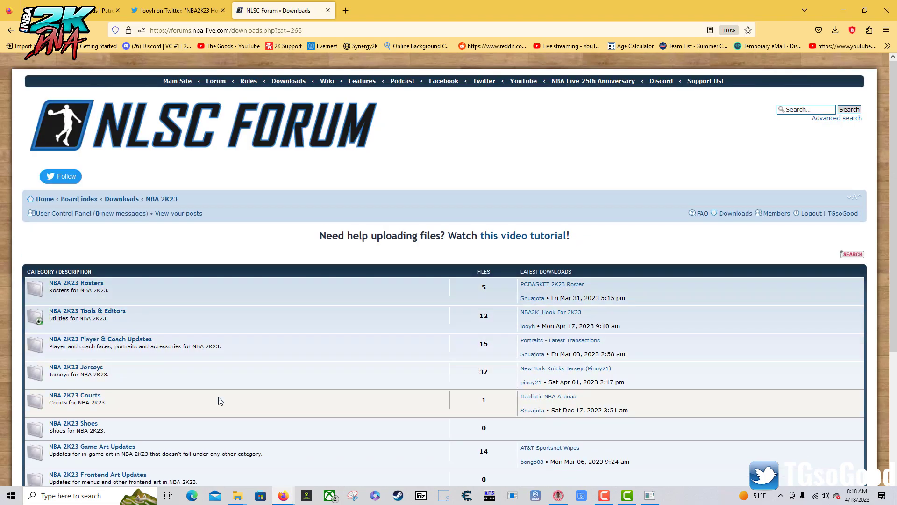
scroll(219, 400, "down", 3)
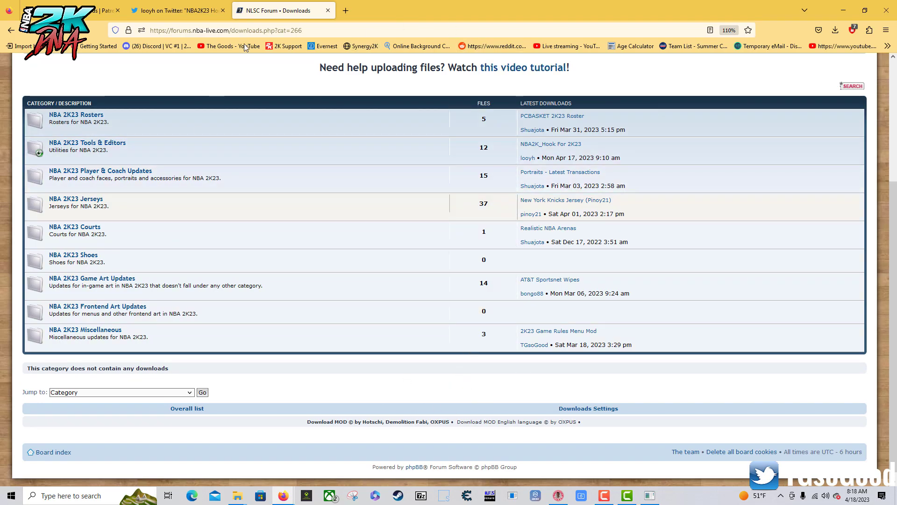
scroll(240, 369, "up", 3)
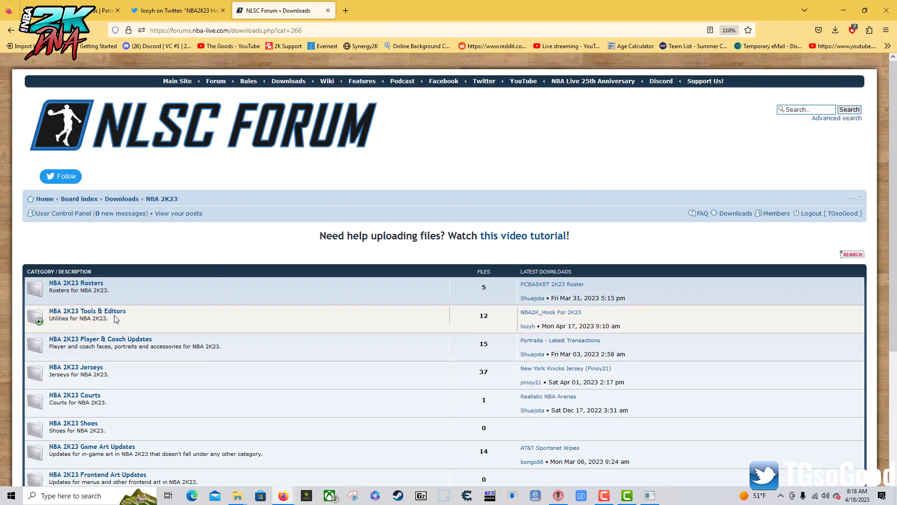
Open the NBA 2K23 Modding subforum from the forum index and look through its topics
left_click(214, 88)
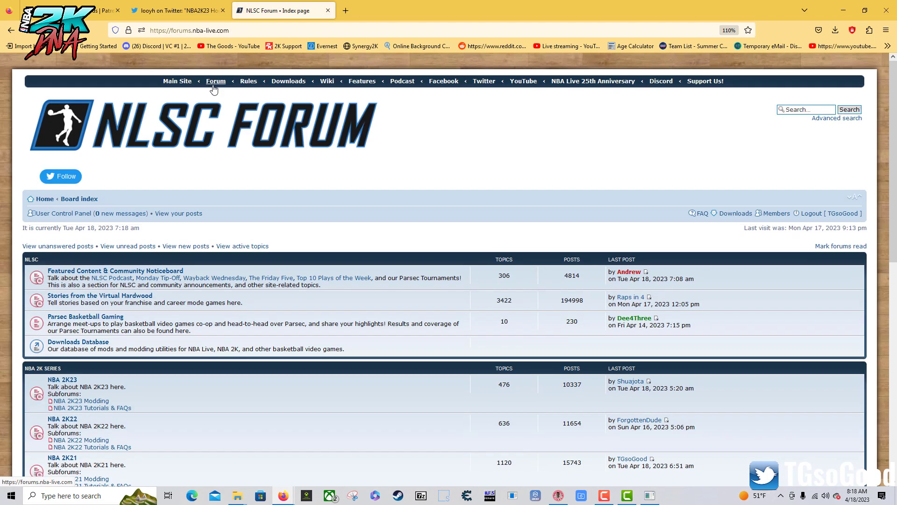
scroll(141, 355, "down", 2)
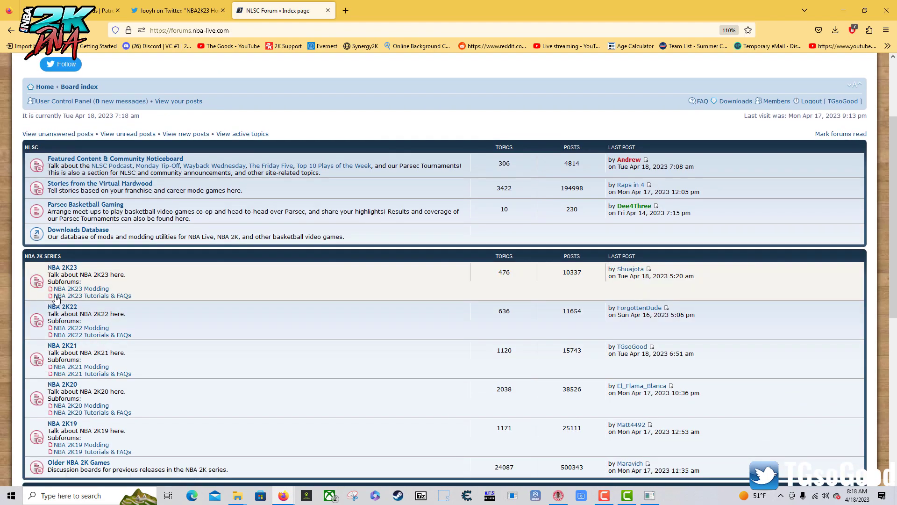
left_click(79, 293)
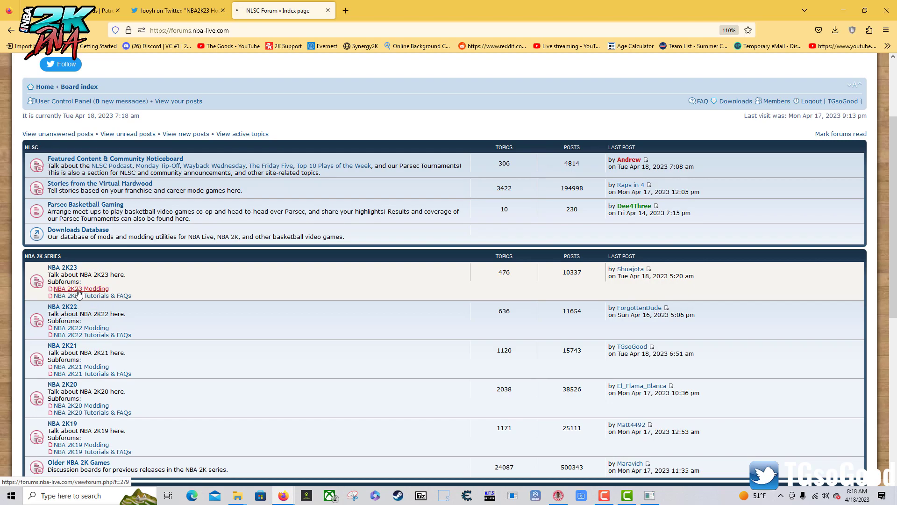
scroll(426, 292, "down", 3)
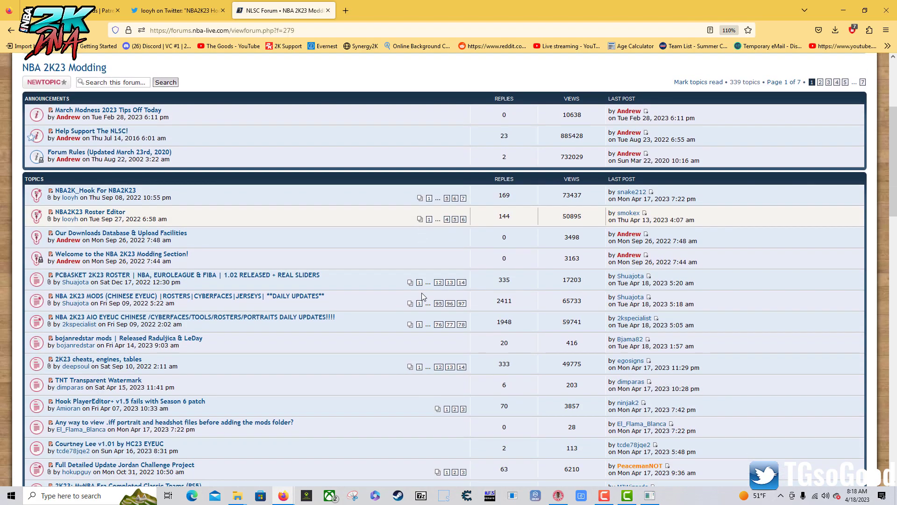
scroll(414, 300, "down", 2)
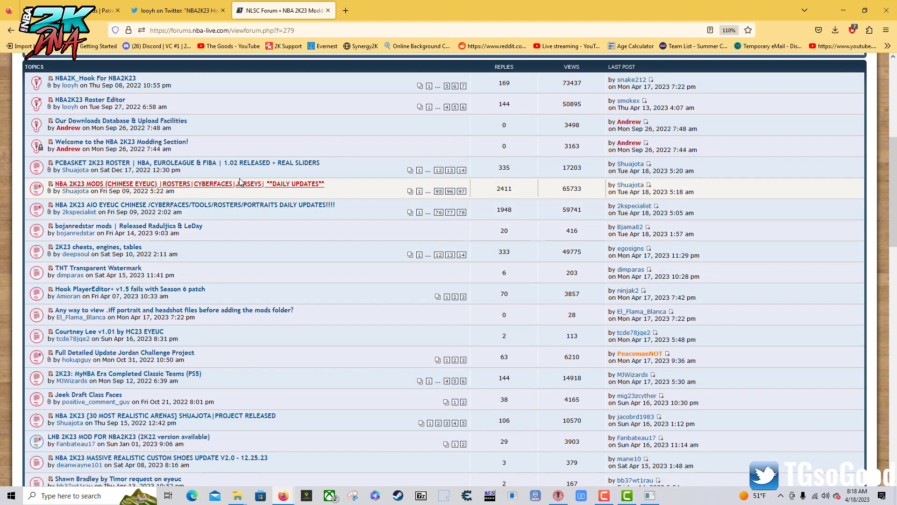
Open the latest post in the PCBASKET 2K23 ROSTER topic and look through its coach screenshots
left_click(648, 164)
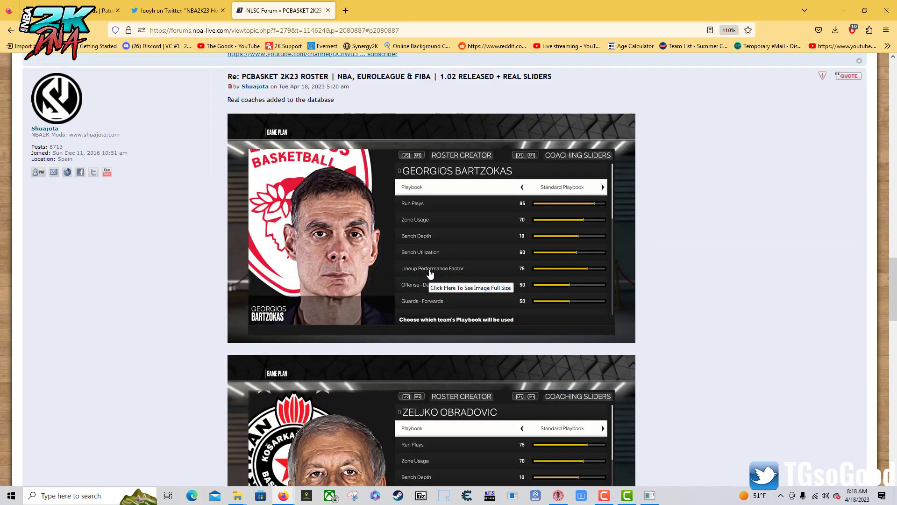
scroll(444, 271, "down", 15)
scroll(468, 294, "up", 20)
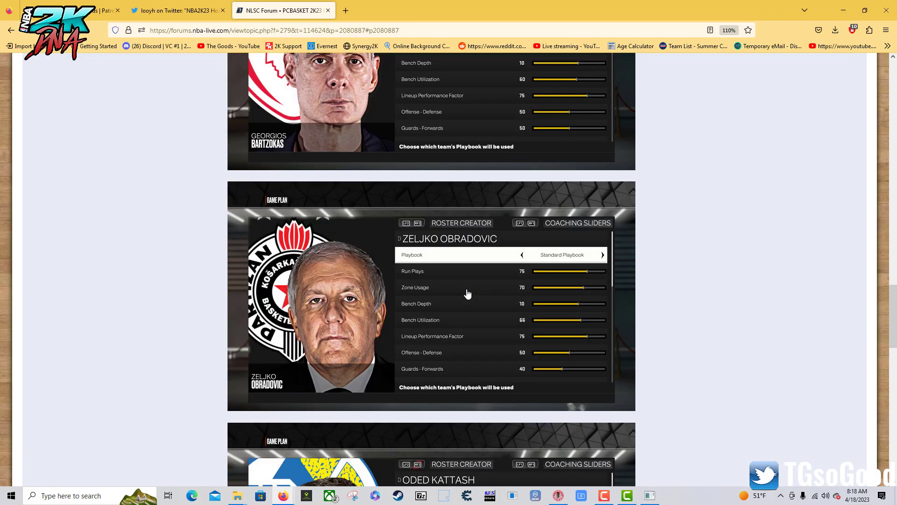
Look through the 1.02 release post and its sliders images in the PCBASKET 2K23 ROSTER topic, ending at the start of the page
scroll(468, 294, "down", 5)
scroll(468, 293, "up", 5)
scroll(466, 278, "down", 6)
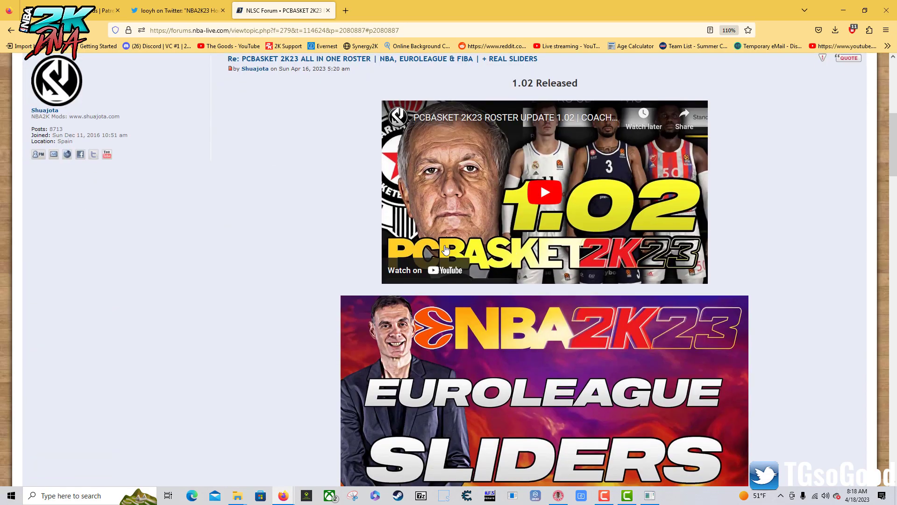
scroll(532, 290, "up", 2)
scroll(566, 260, "down", 3)
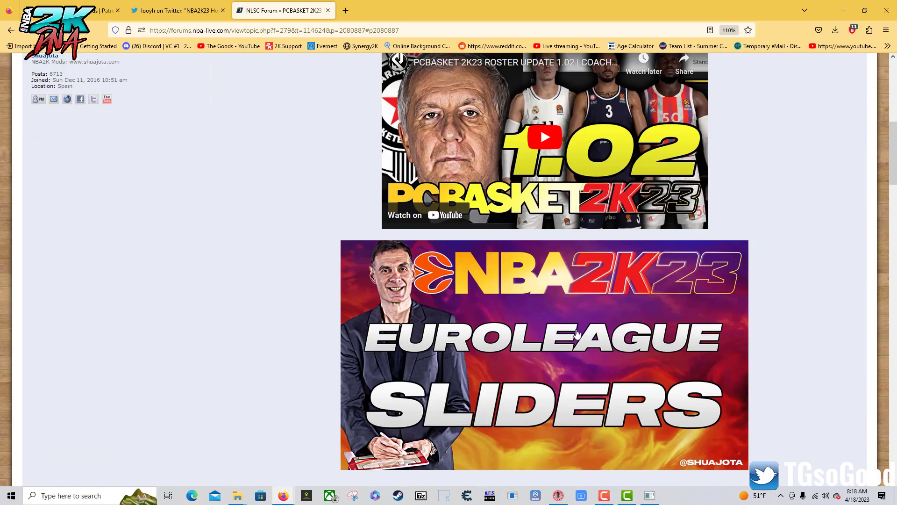
scroll(758, 146, "up", 8)
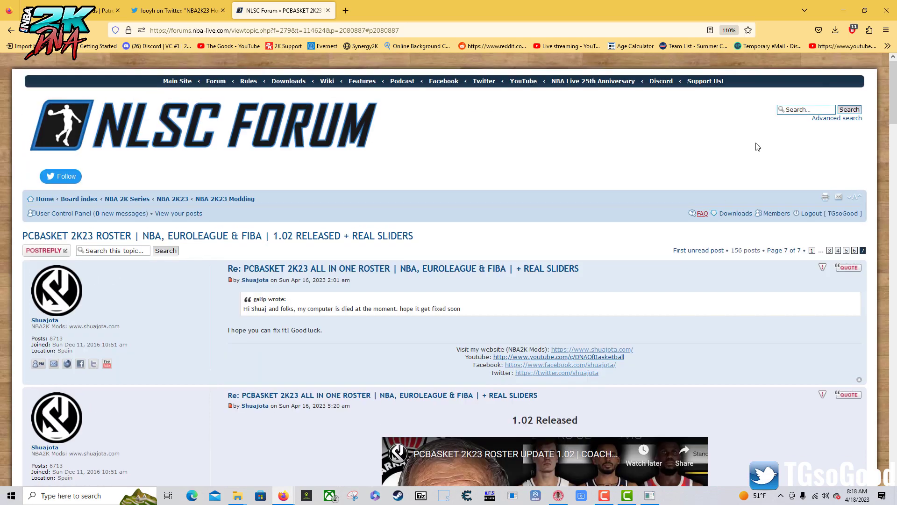
View the first page of the PCBASKET 2K23 ROSTER topic with its release link, and return to the NBA 2K23 Modding subforum
left_click(813, 251)
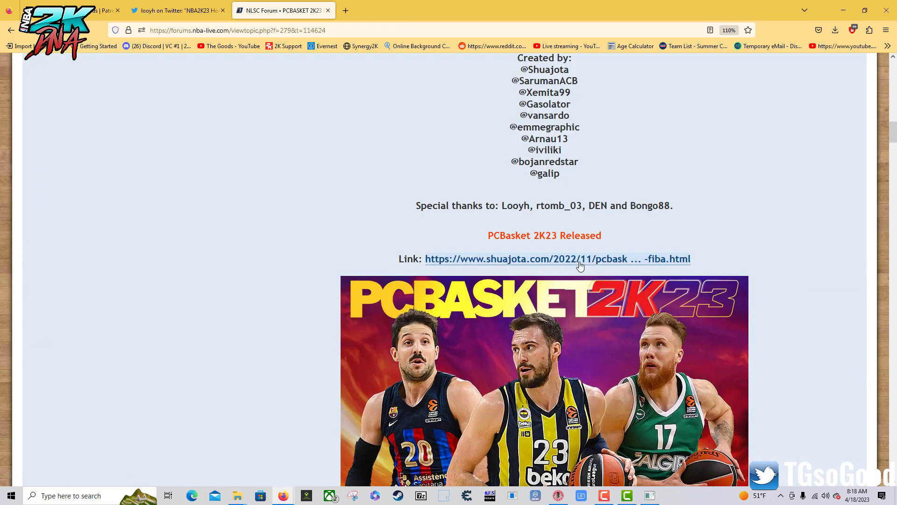
scroll(153, 136, "up", 10)
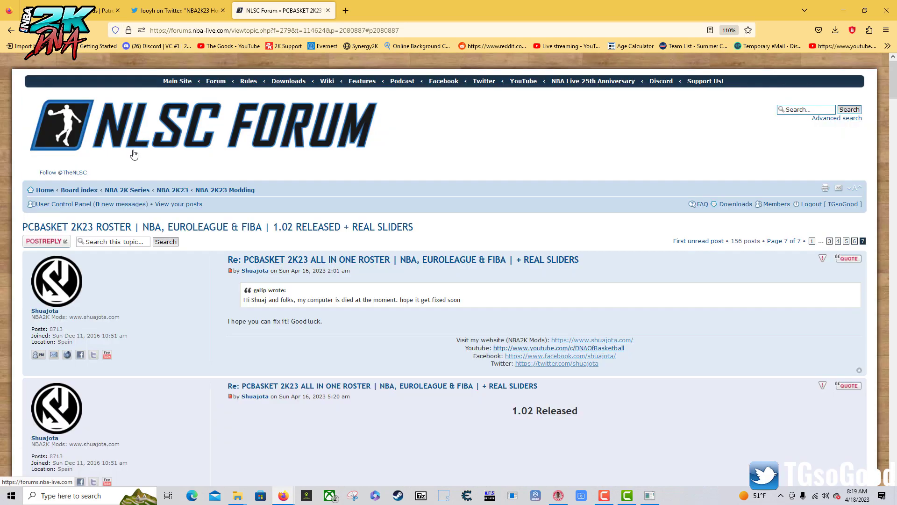
left_click(231, 198)
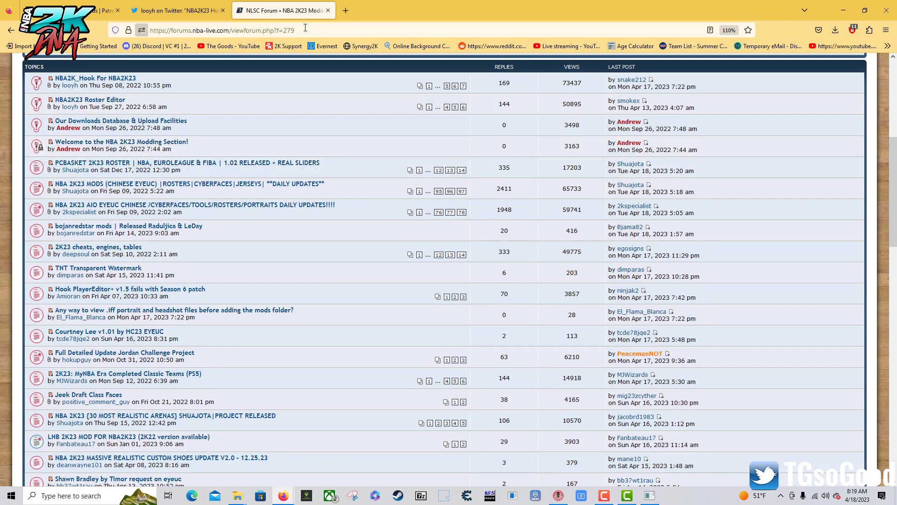
Go to google.com and search for "2k23 mods"
left_click(354, 28)
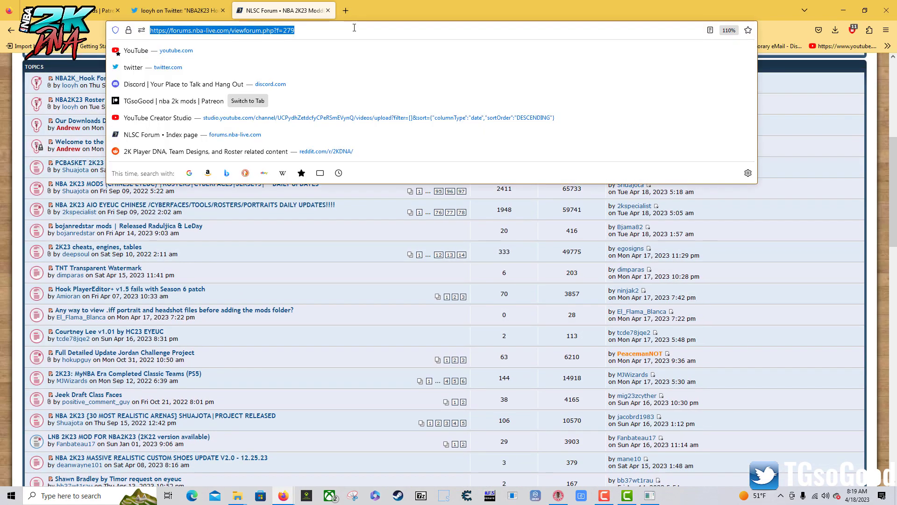
type("google.com/")
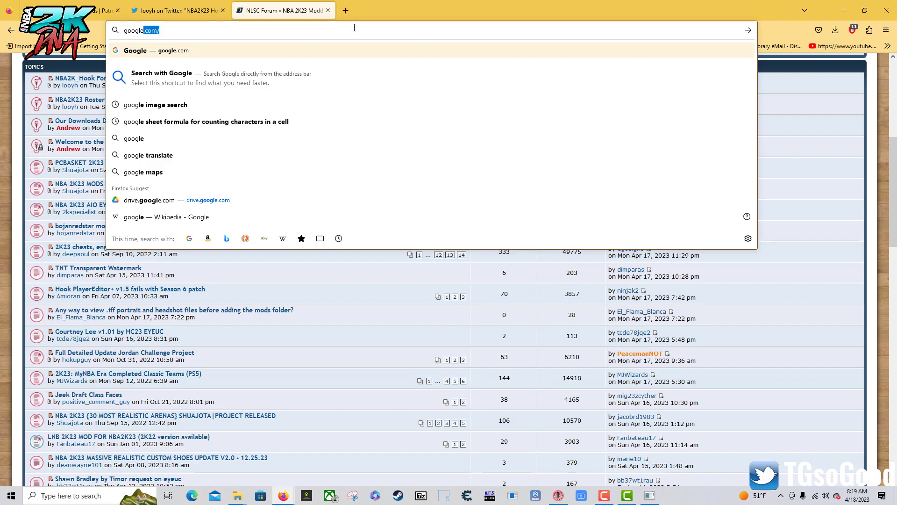
key("Return")
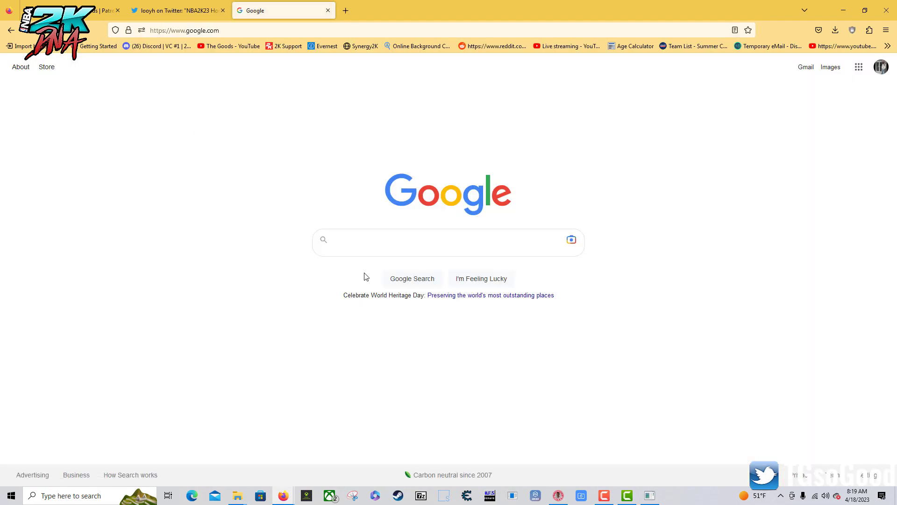
type("2k23 mods")
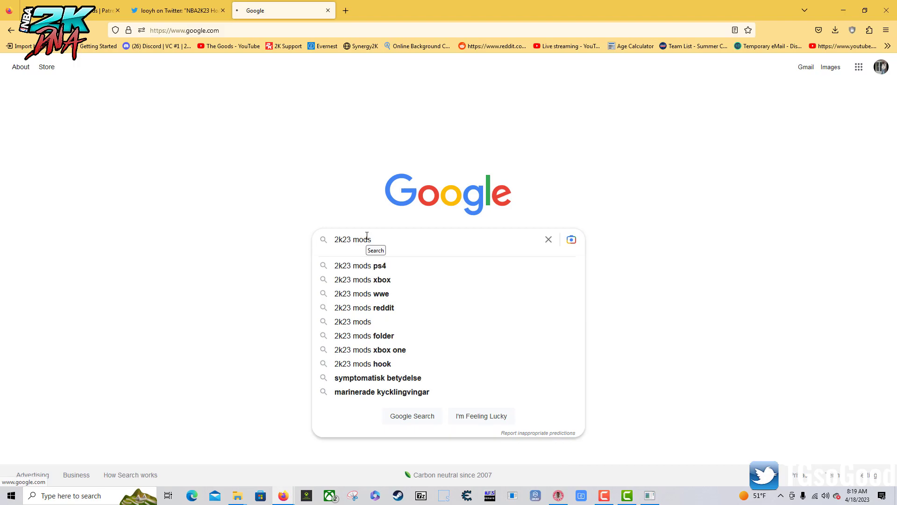
key("Return")
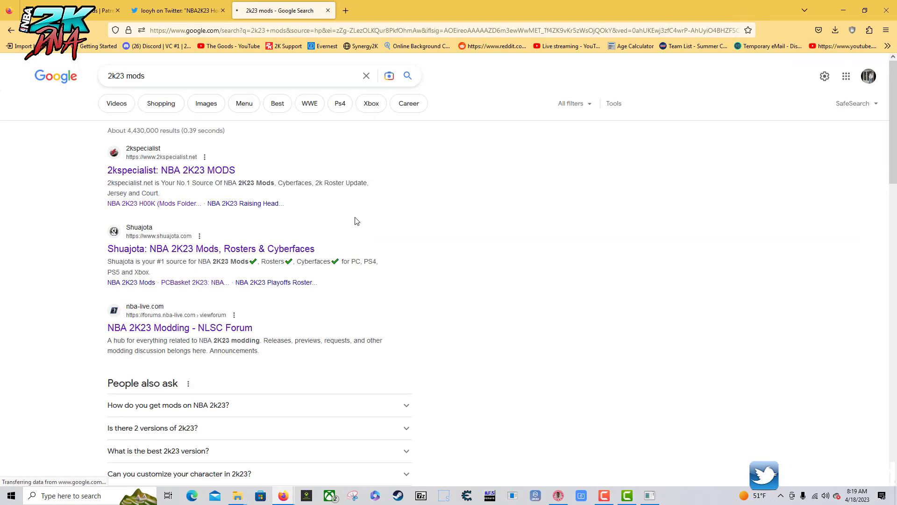
Open the 2kspecialist: NBA 2K23 MODS result, browse its mod posts, and return to the search results
left_click(186, 173)
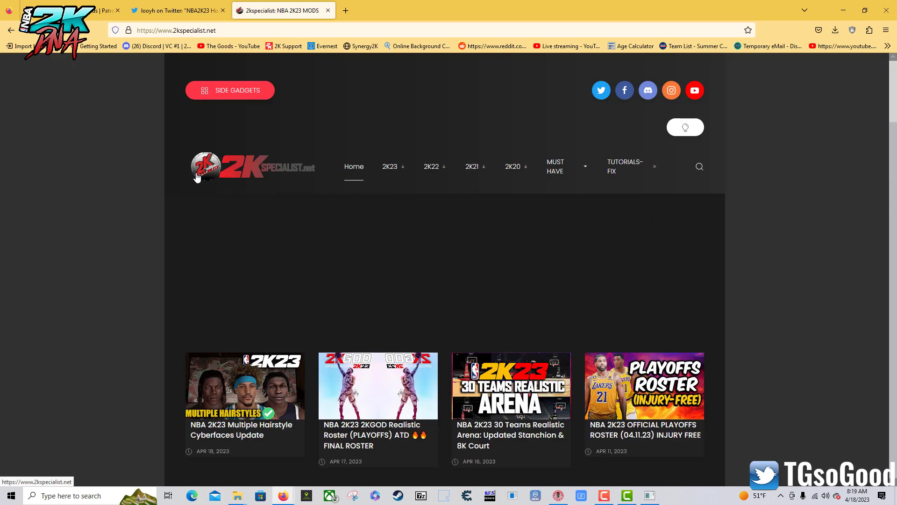
scroll(275, 261, "down", 1)
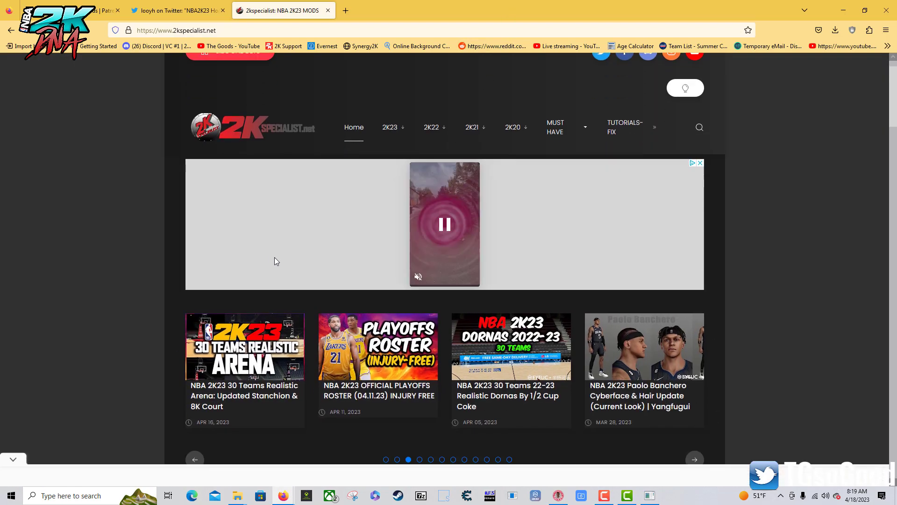
scroll(275, 261, "down", 7)
left_click(301, 336)
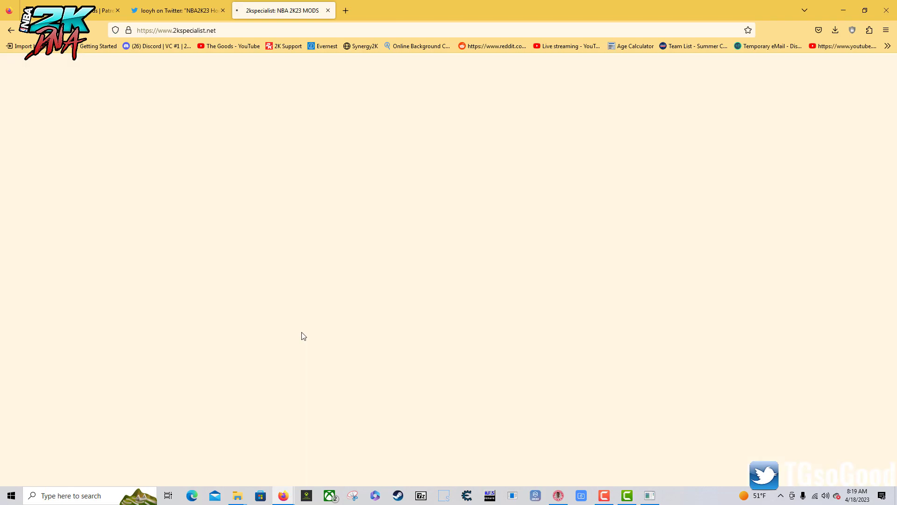
key("alt+Left")
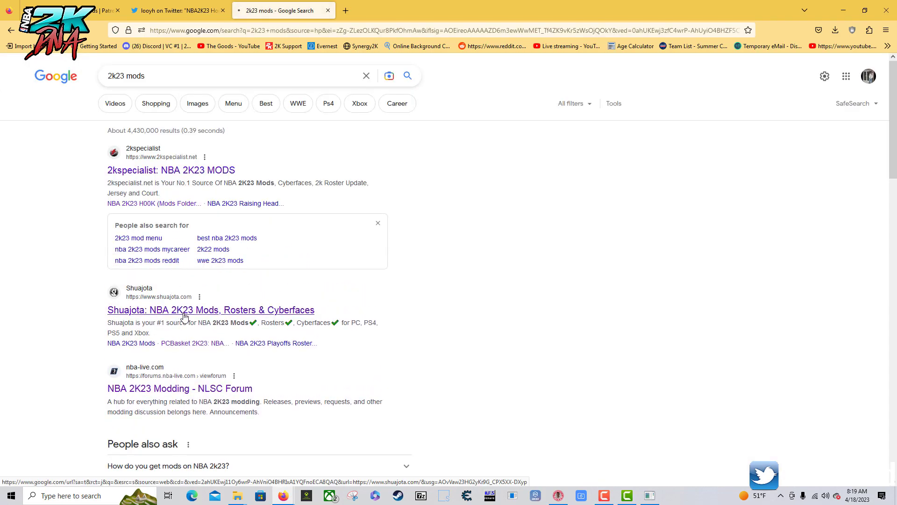
Open the Shuajota mods, rosters and cyberfaces result, look through its recent posts, and return to the search results
left_click(184, 317)
scroll(374, 275, "down", 9)
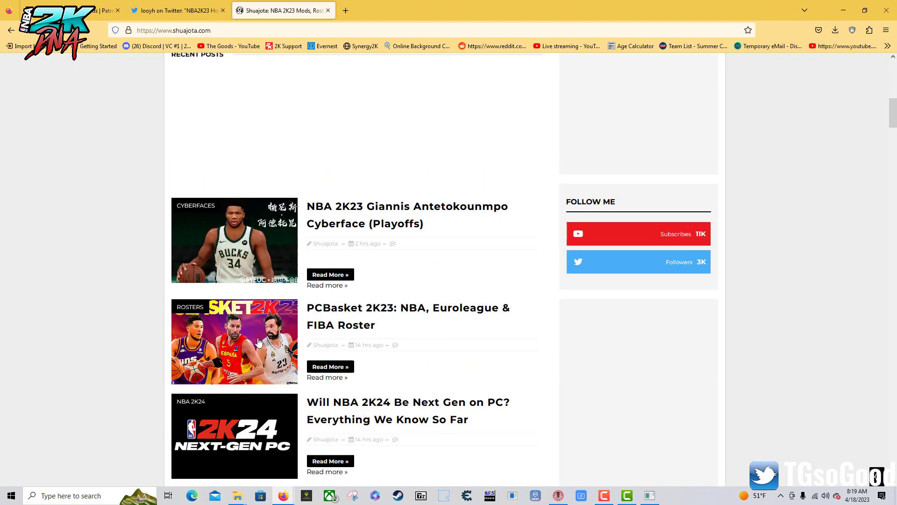
scroll(260, 343, "down", 5)
key("alt+Left")
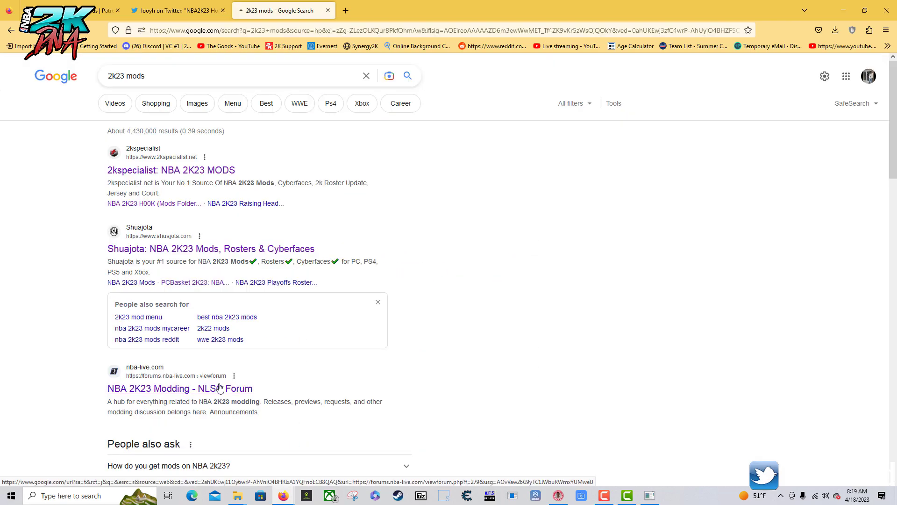
Open the NBA 2K23 Modding - NLSC Forum result, view its topic list, and return to the search results
left_click(221, 389)
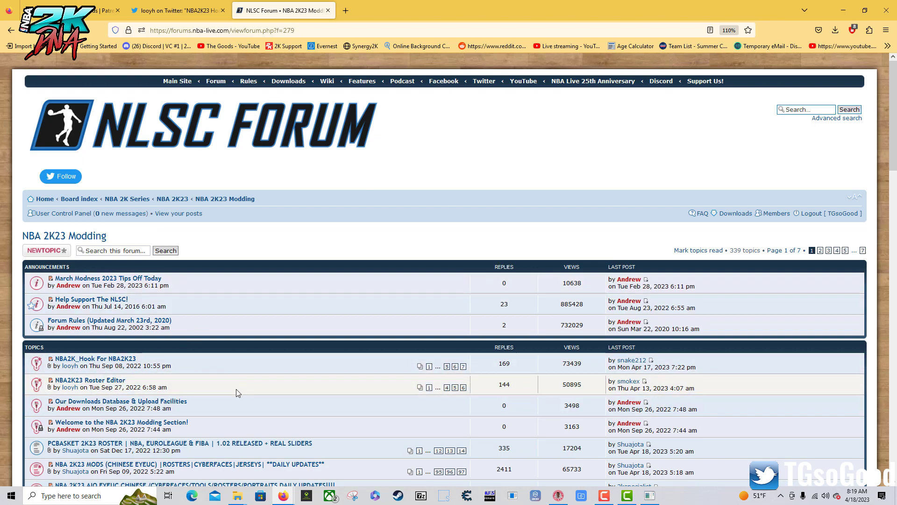
scroll(237, 392, "down", 2)
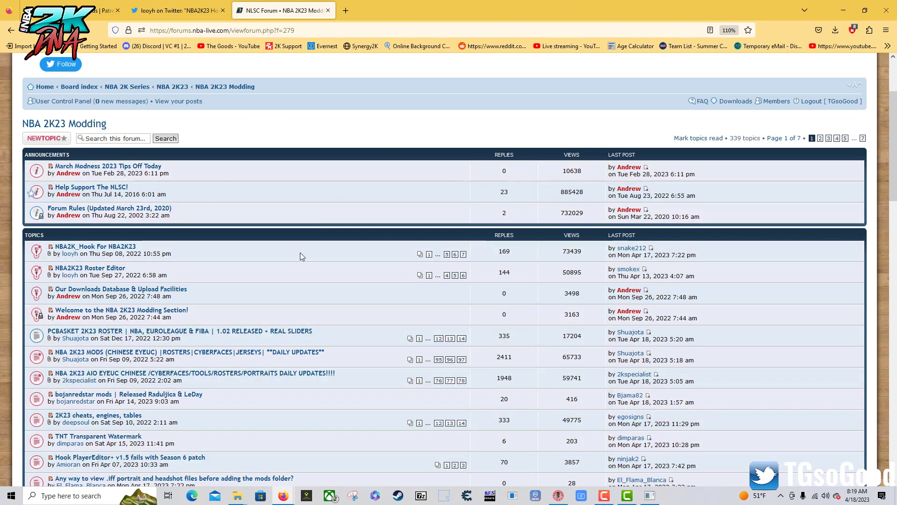
key("alt+Left")
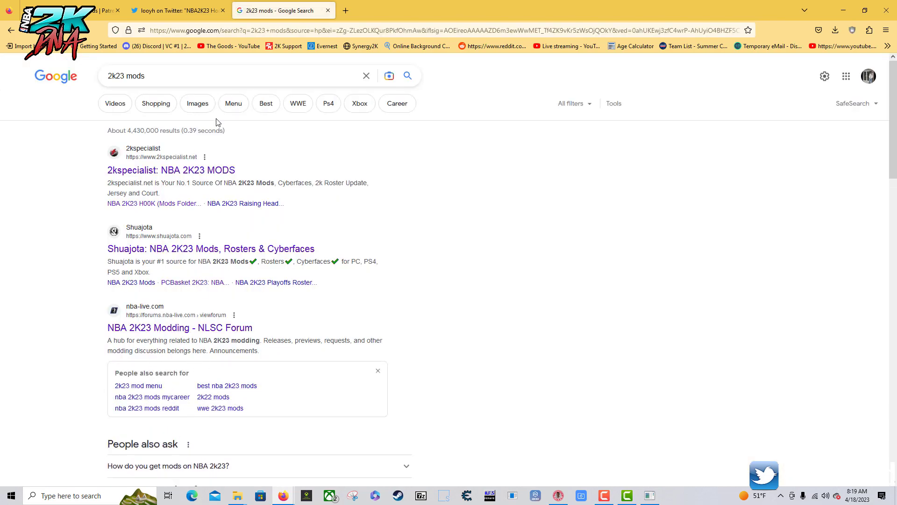
Show the image results for "2k23 mods" and browse them for further mod sources
left_click(195, 109)
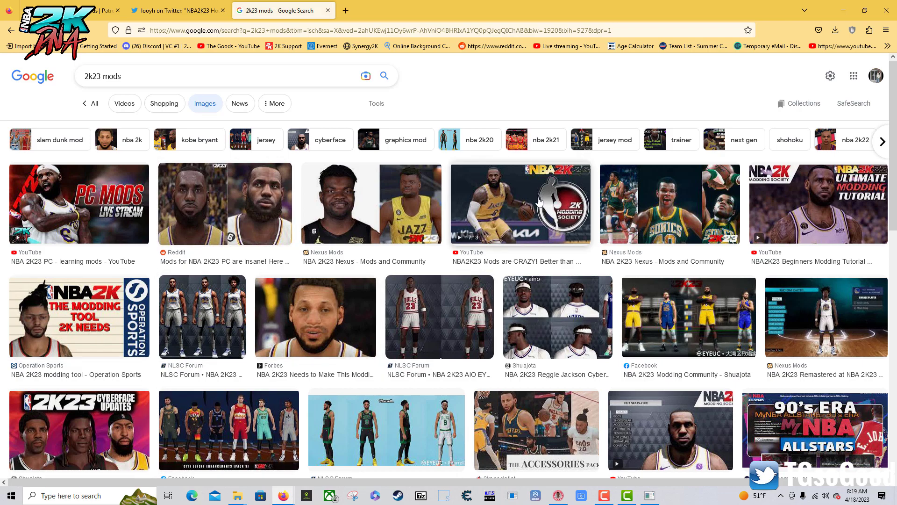
scroll(499, 269, "down", 3)
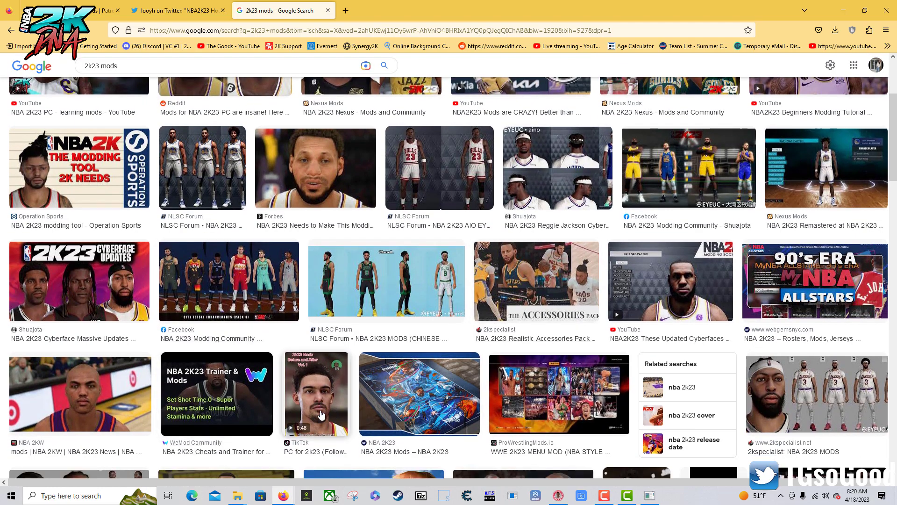
scroll(316, 417, "down", 5)
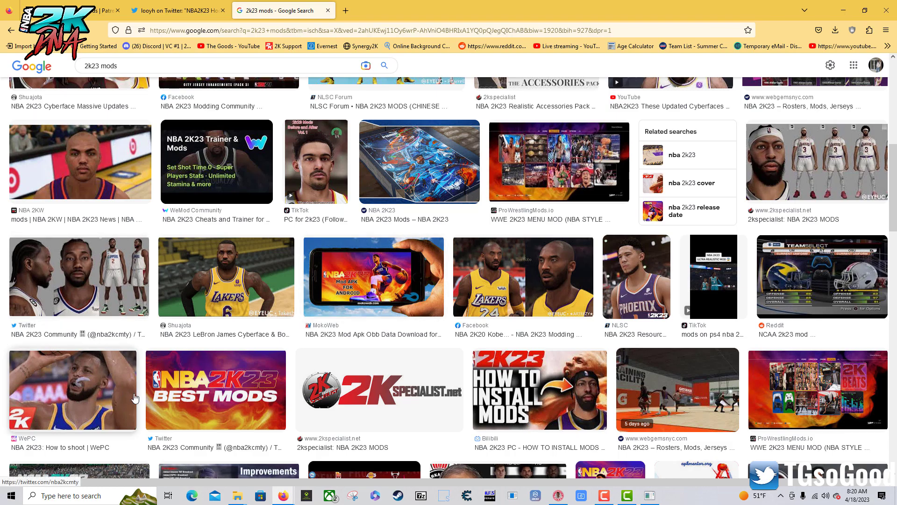
key("alt+Left")
key("alt+Right")
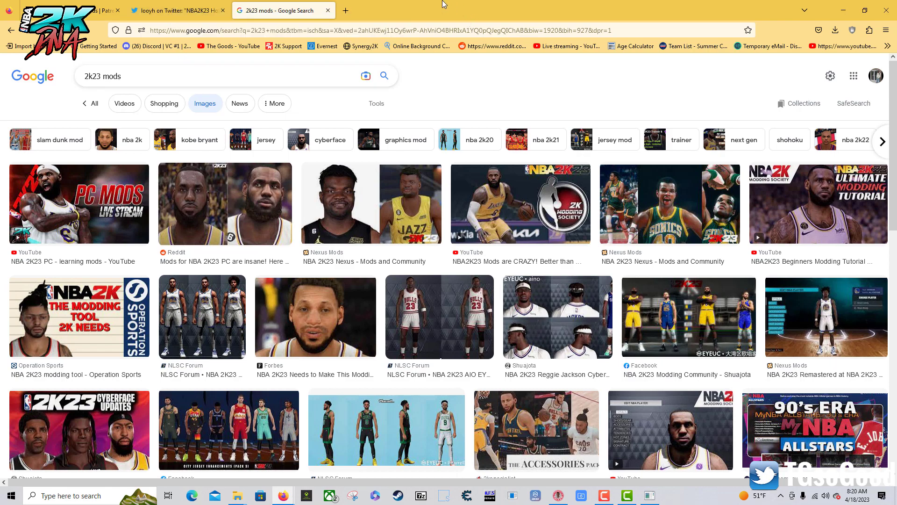
Minimize the browser, bring up the Hook archive's File Explorer window in front of the Mods window, and open the Downloads folder in it
left_click(847, 16)
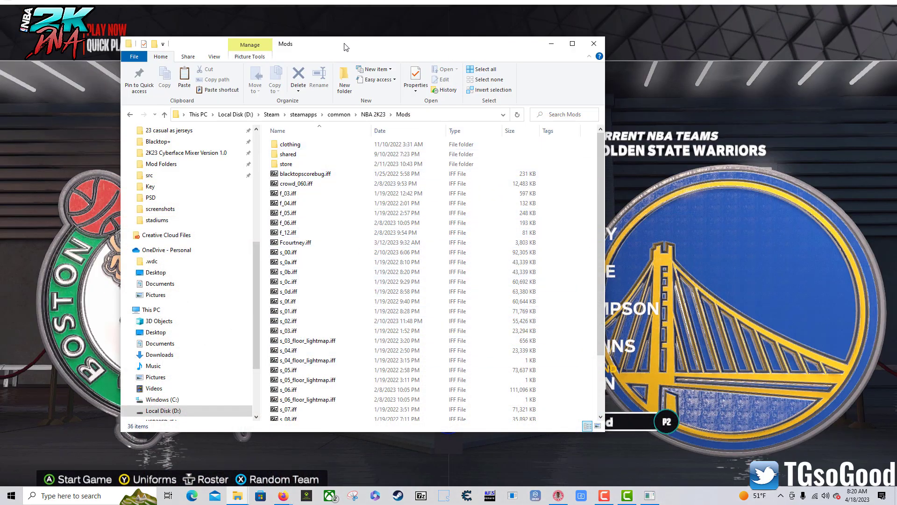
left_click_drag(345, 46, 354, 46)
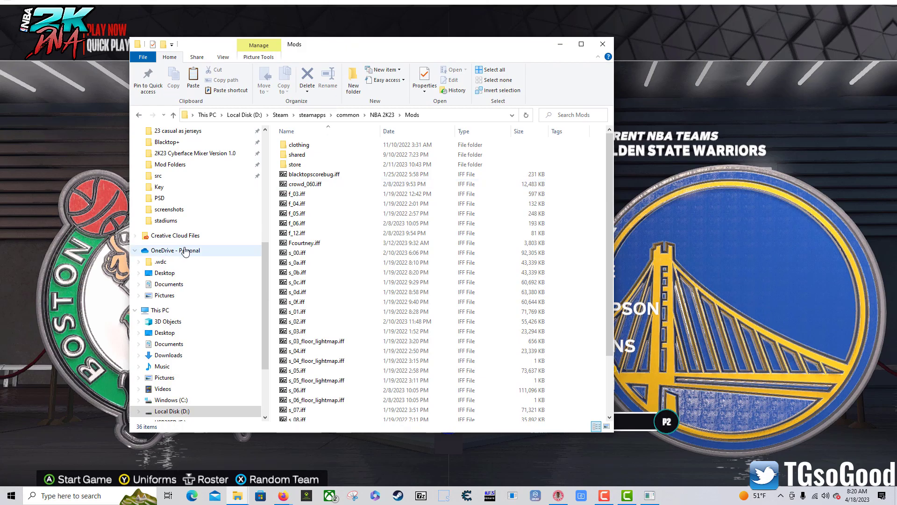
left_click(235, 498)
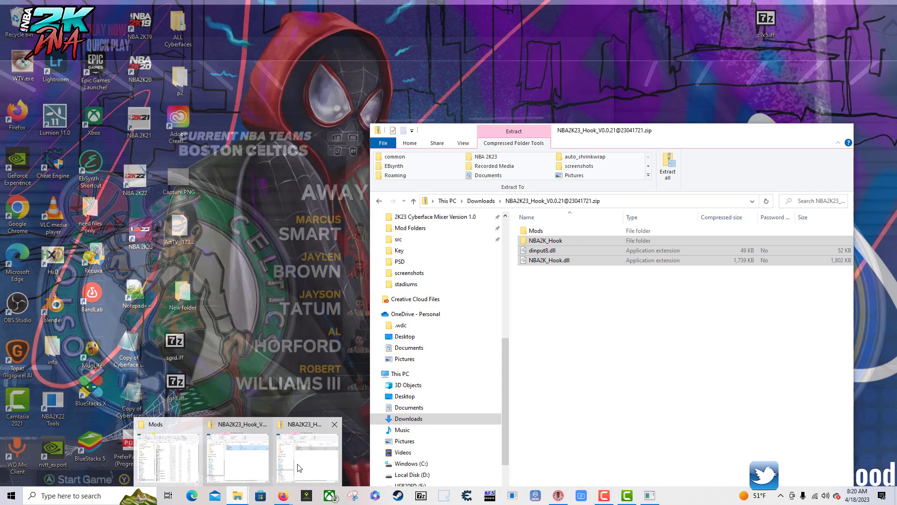
left_click(304, 463)
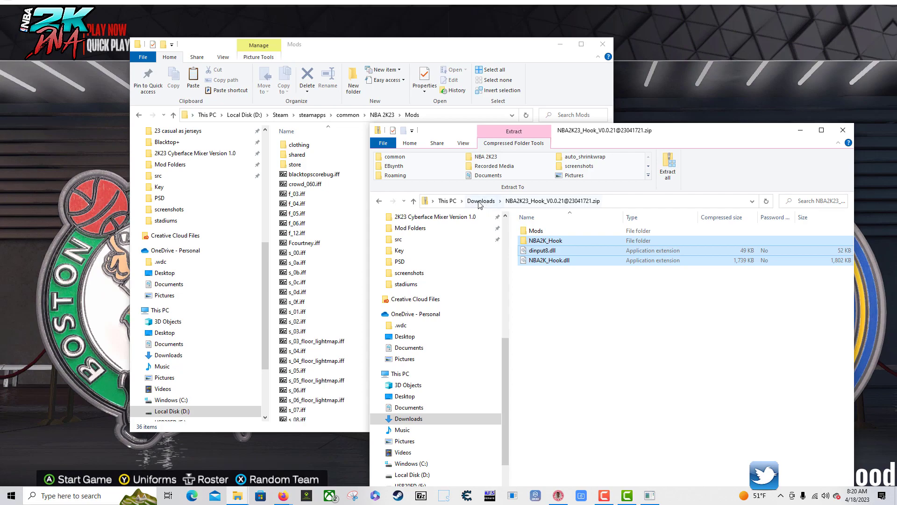
left_click(481, 201)
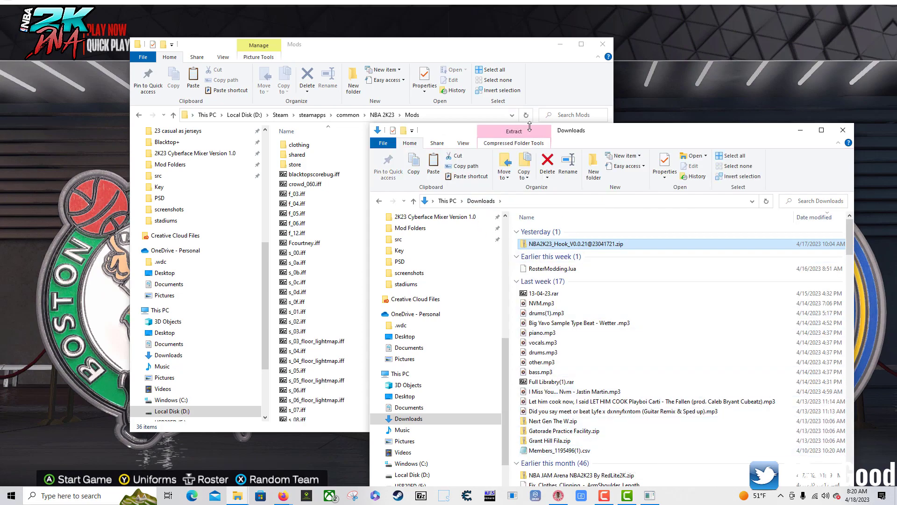
Select the four face58200 and png58200 .iff files in the Downloads folder, and switch back to the NBA 2K23 game
scroll(575, 397, "down", 8)
scroll(593, 415, "down", 6)
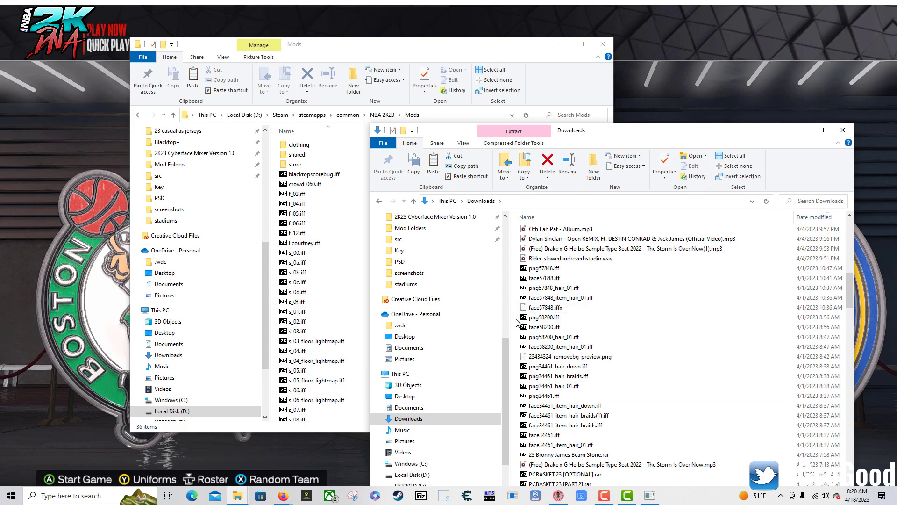
left_click_drag(518, 319, 581, 350)
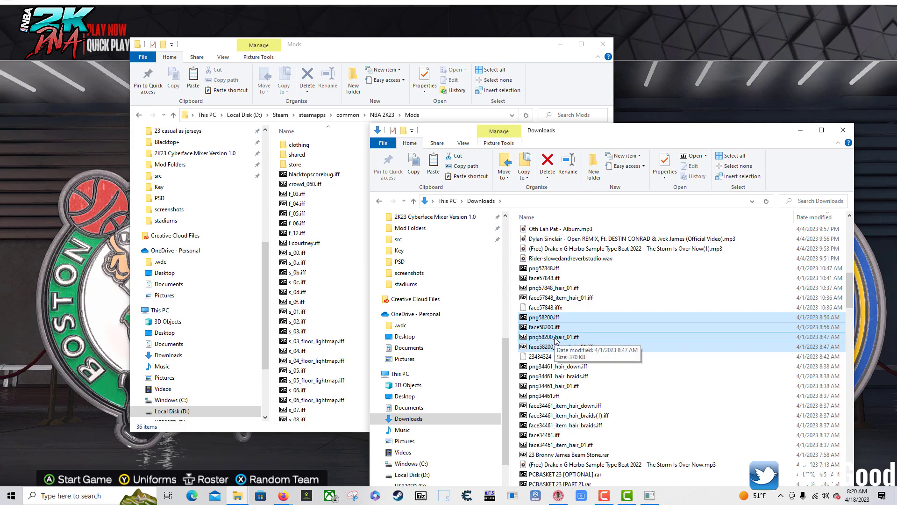
mouse_move(556, 340)
left_mouse_down()
mouse_move(502, 288)
mouse_move(328, 252)
mouse_move(327, 288)
mouse_move(411, 271)
mouse_move(571, 335)
left_mouse_up()
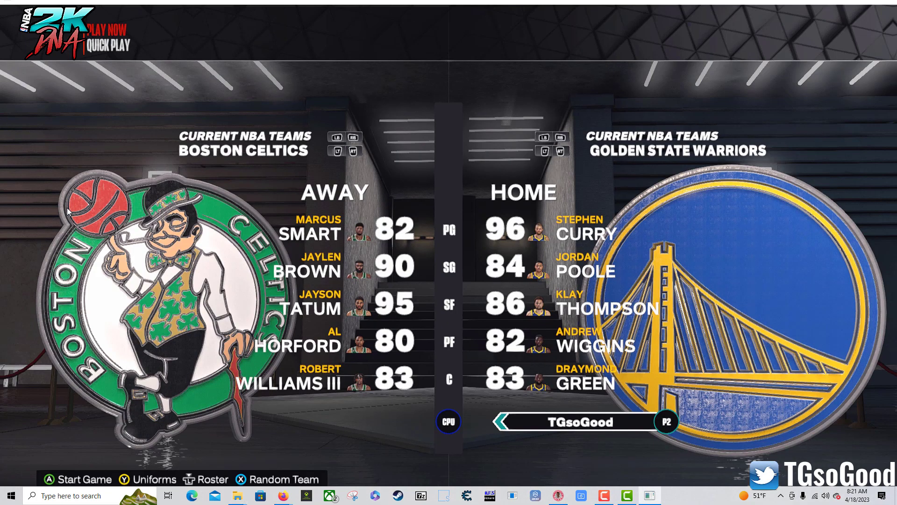
left_click(69, 214)
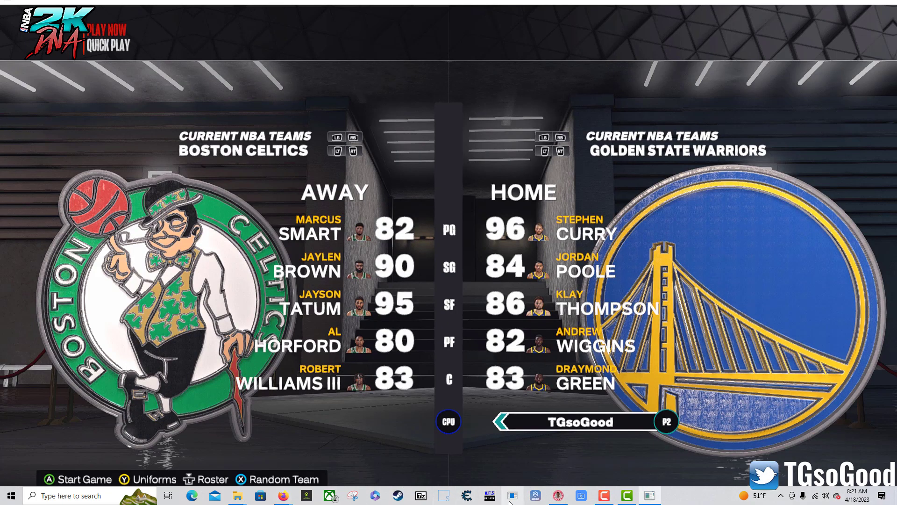